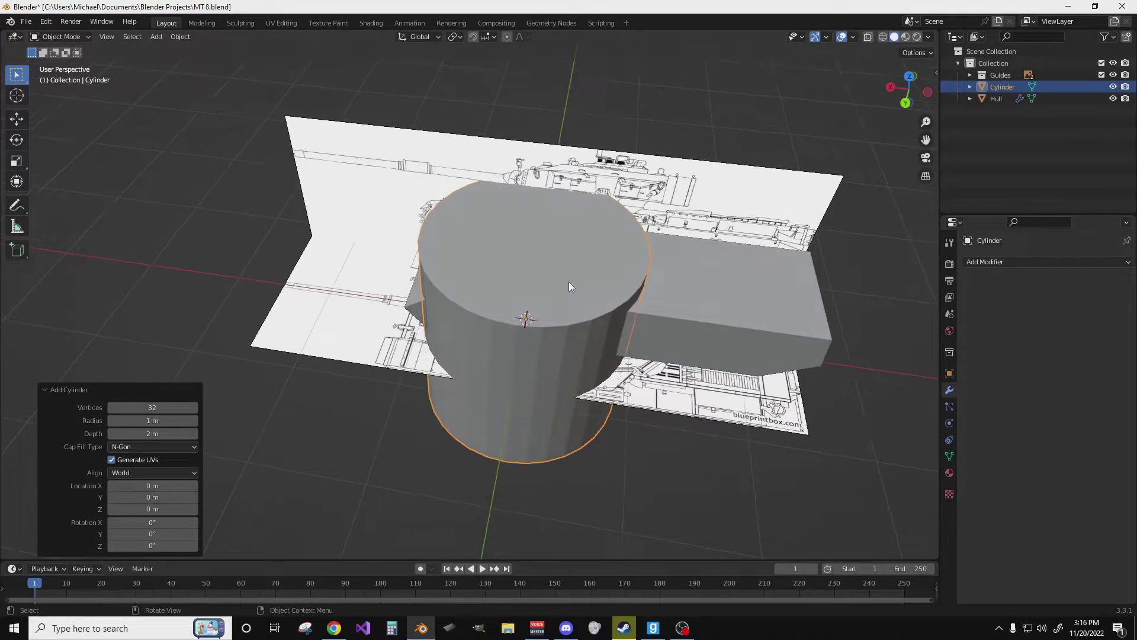
Fit the cylinder to the blueprint's turret ring with a radius of 0.636 m and an X location of -0.317 m.
key(KP_7)
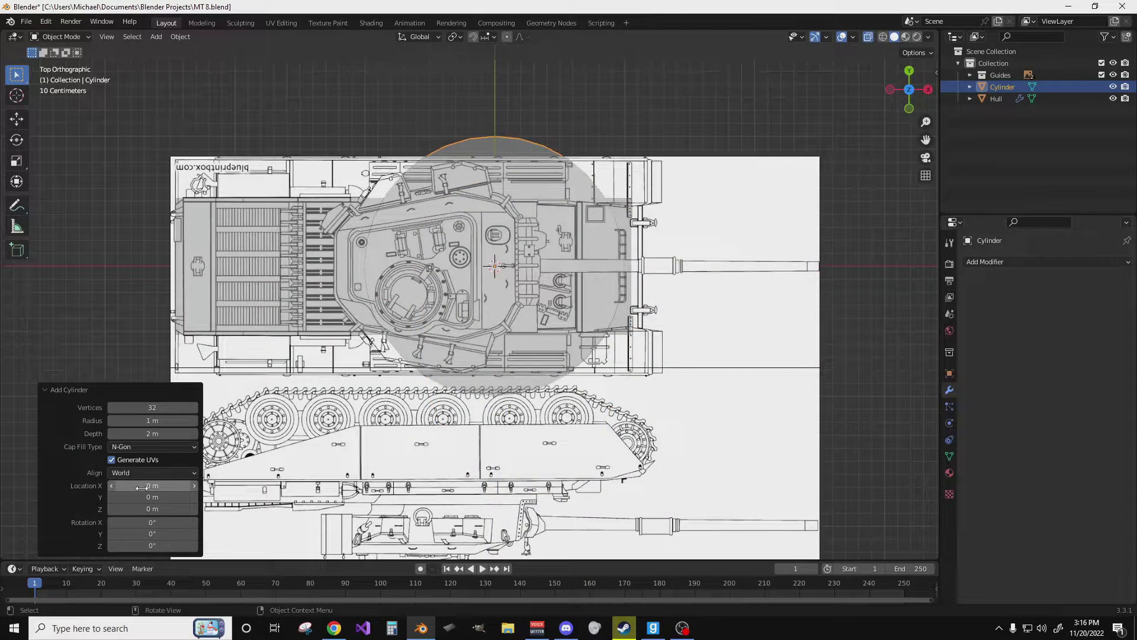
drag(151, 486, 1076, 492)
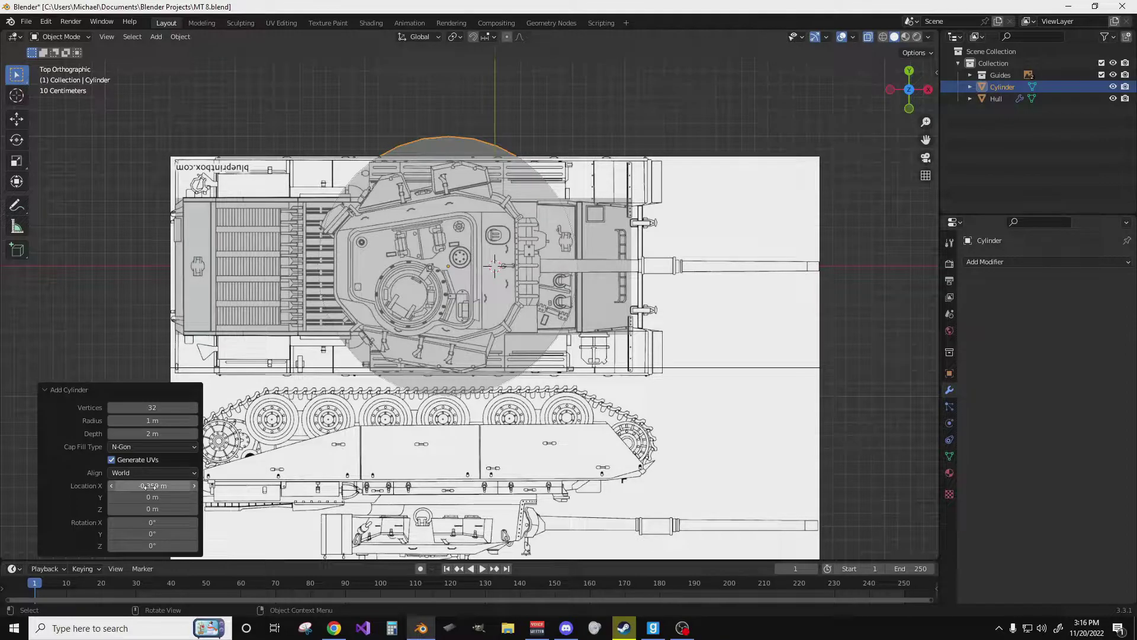
drag(152, 421, 1055, 466)
drag(1055, 466, 1051, 468)
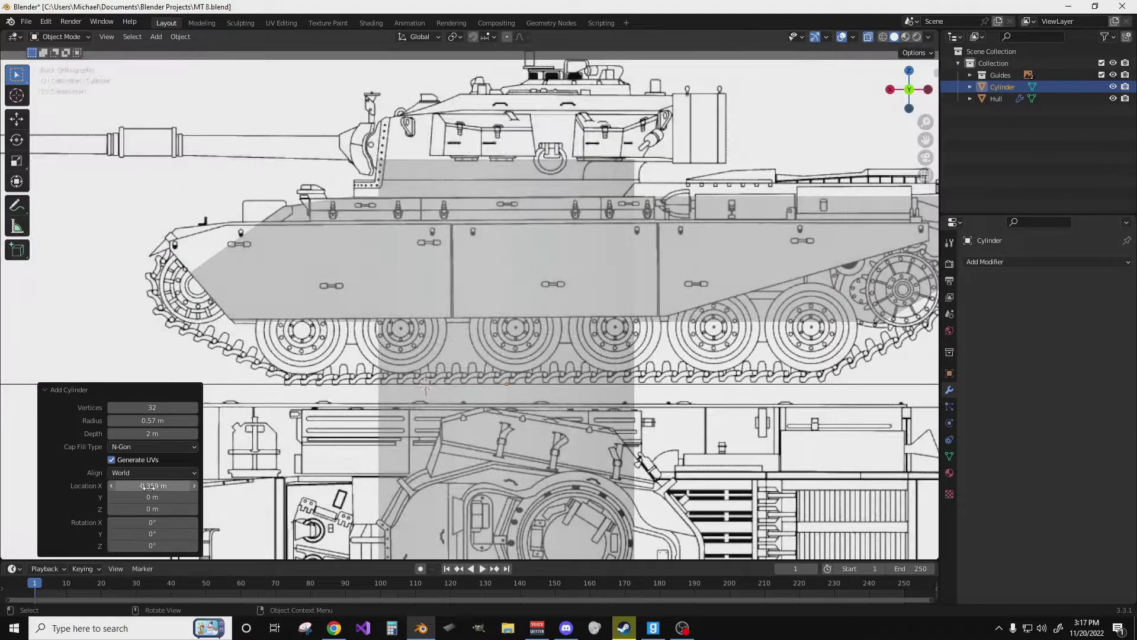
drag(150, 488, 180, 490)
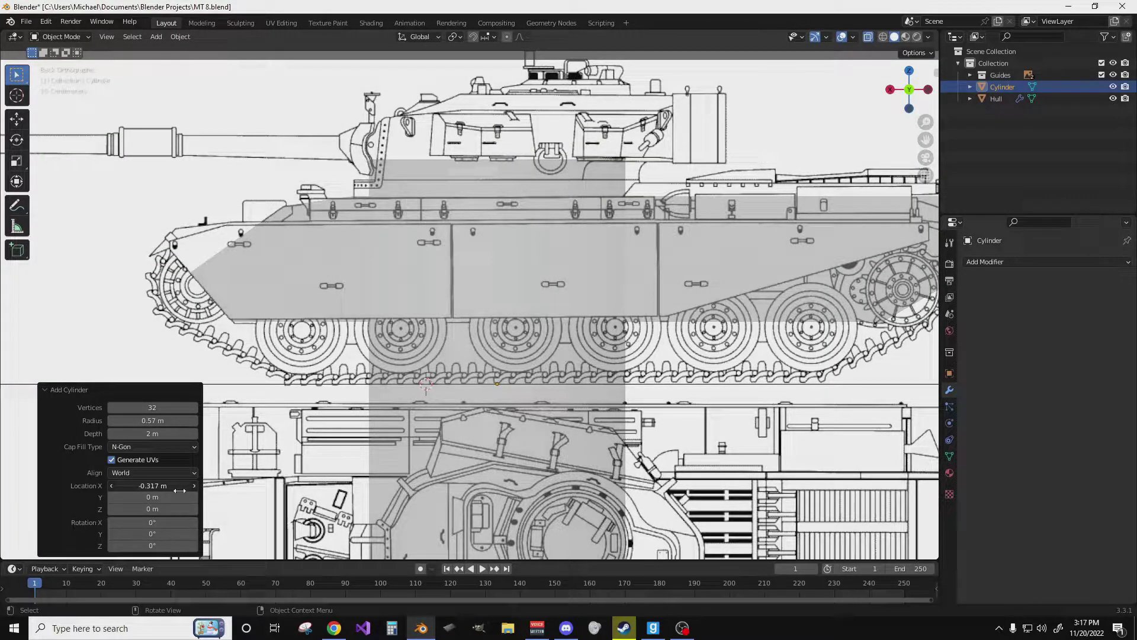
drag(171, 418, 206, 427)
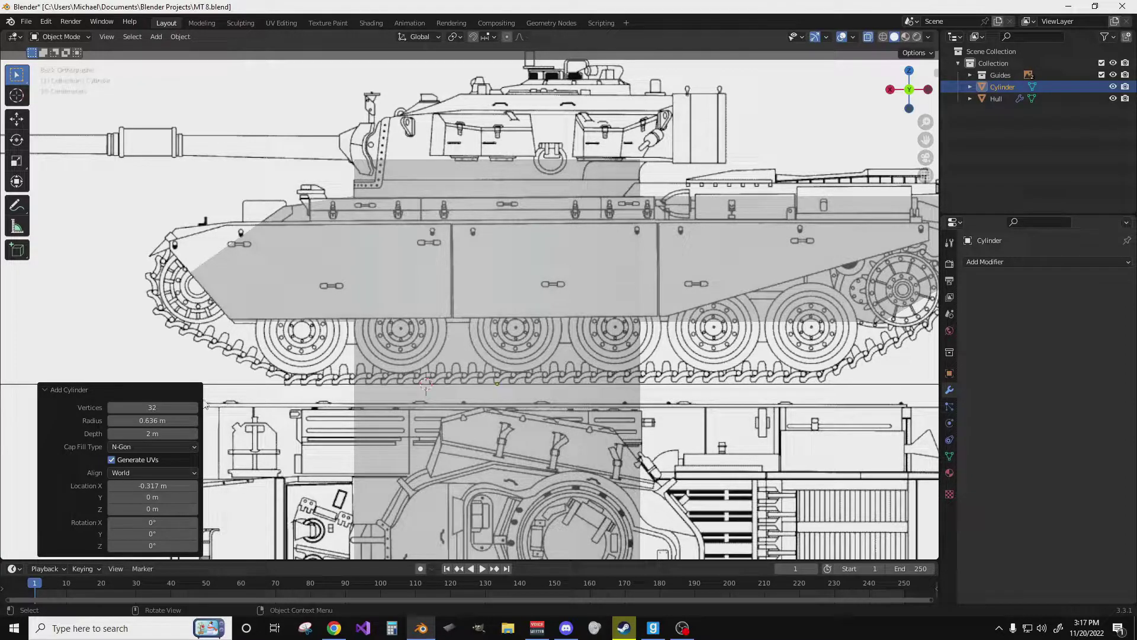
Set the cylinder's depth to 0.046 m and its Z location to 0.85 m.
mouse_move(154, 427)
mouse_down()
mouse_move(71, 432)
mouse_move(981, 479)
mouse_up()
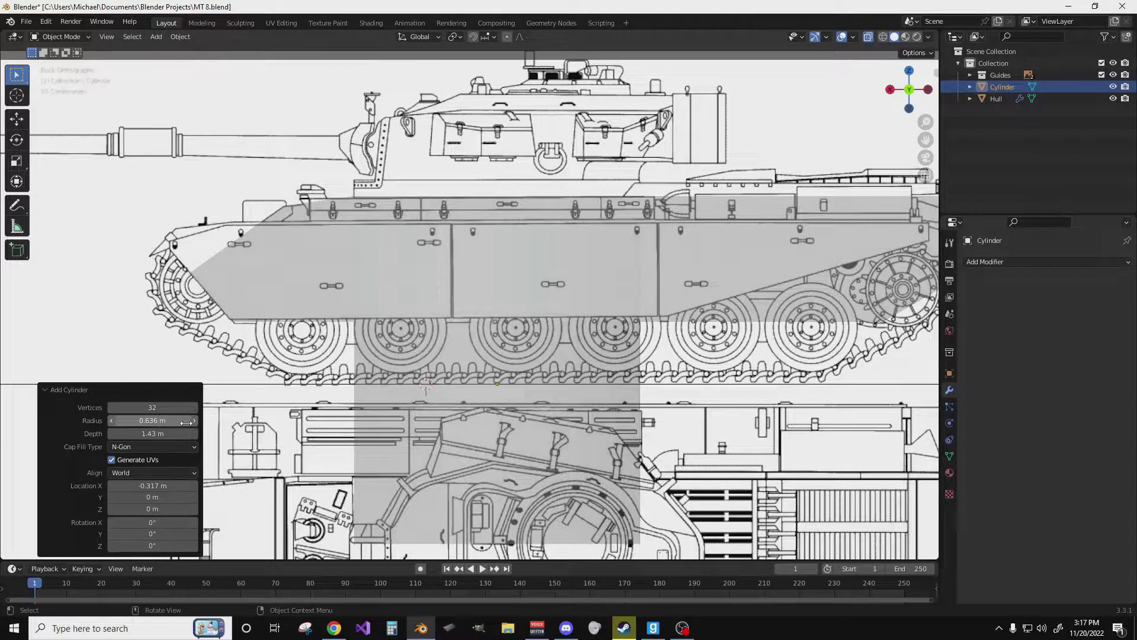
drag(178, 435, 89, 436)
drag(155, 509, 214, 506)
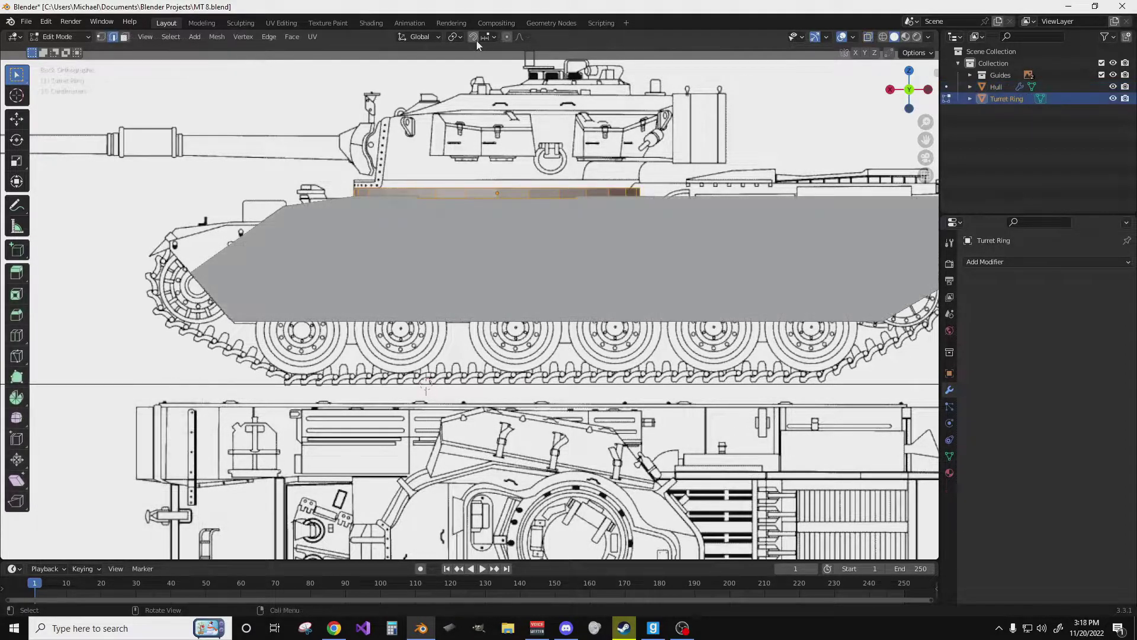
Set snapping to target vertices, using the active element as the snap source.
click(489, 37)
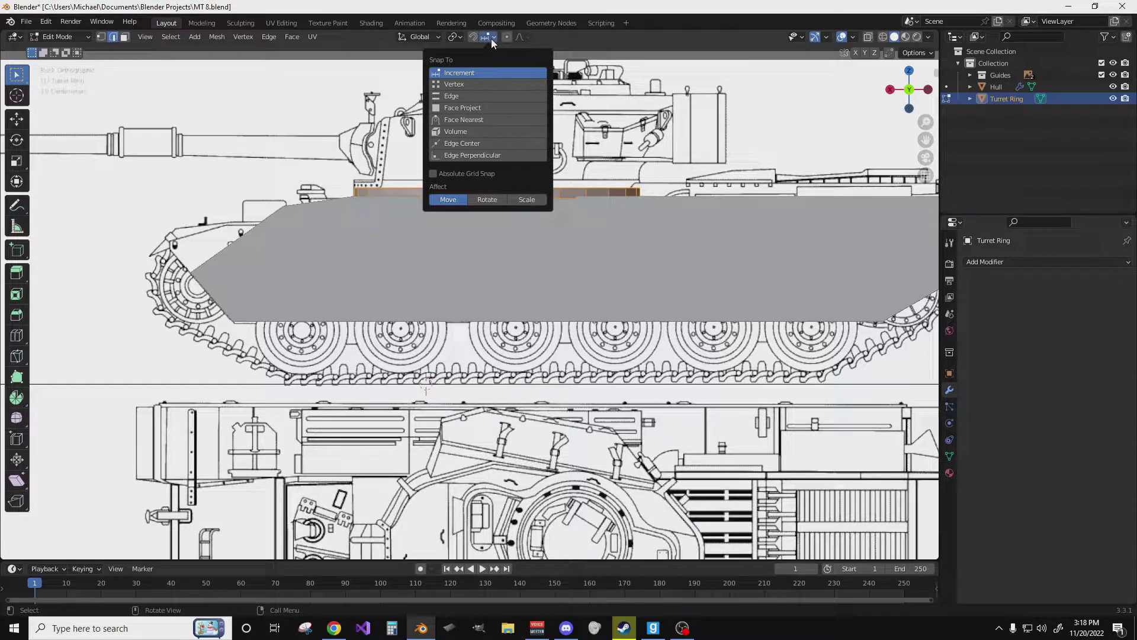
click(489, 84)
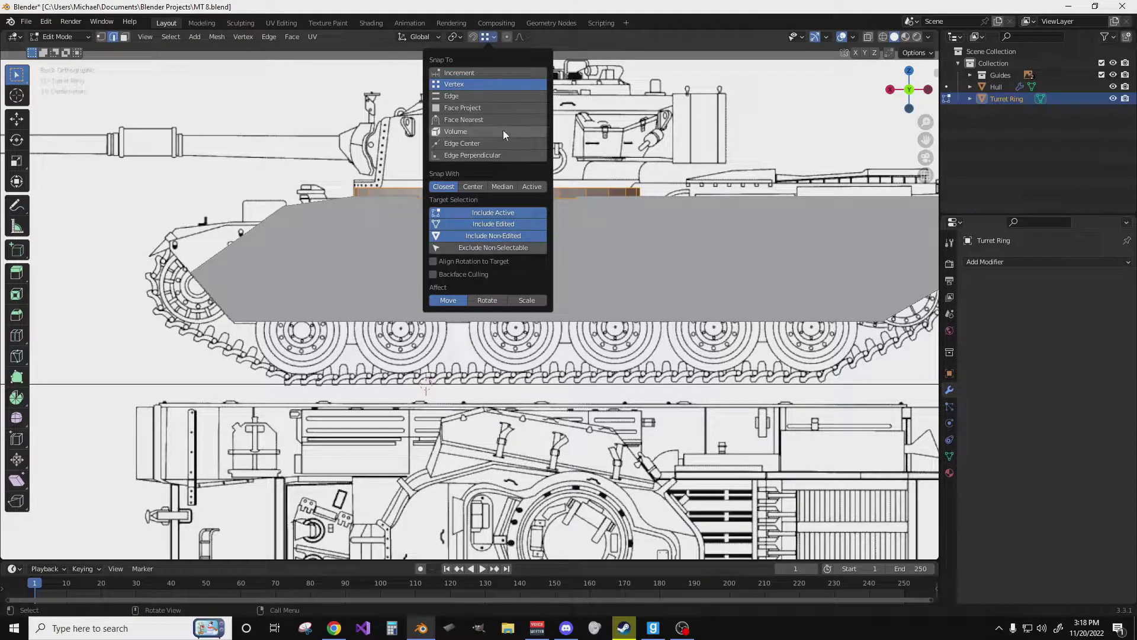
click(536, 186)
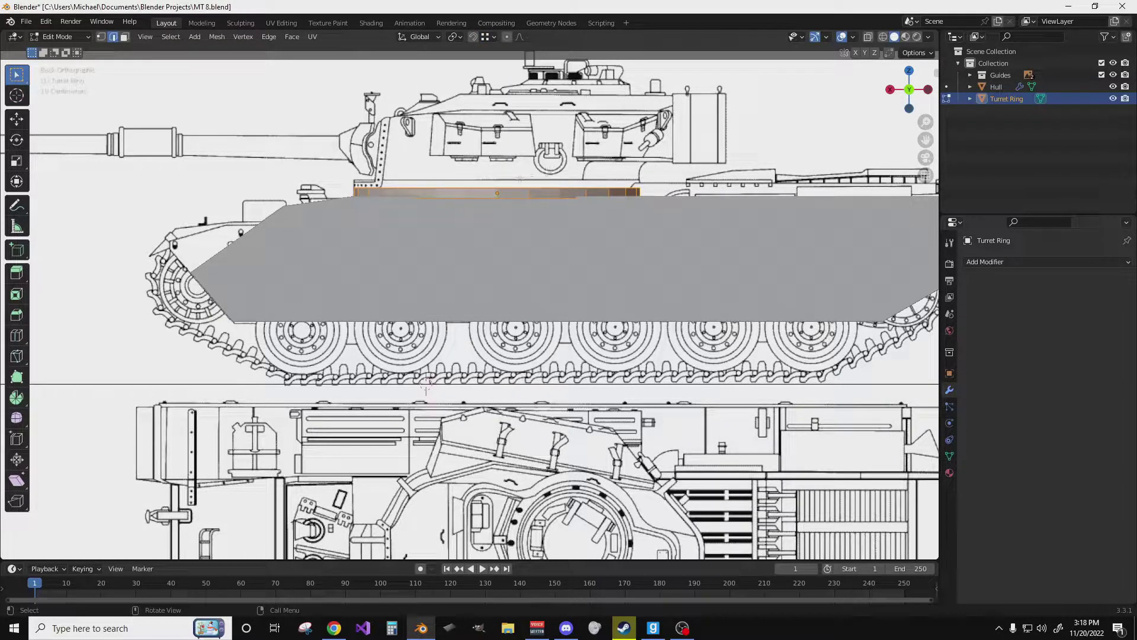
Move the whole turret ring mesh up about 0.01 m along Z, snapping its underside to the top of the hull.
key(1)
key(alt+a)
key(a)
key(g)
key(z)
key(ctrl)
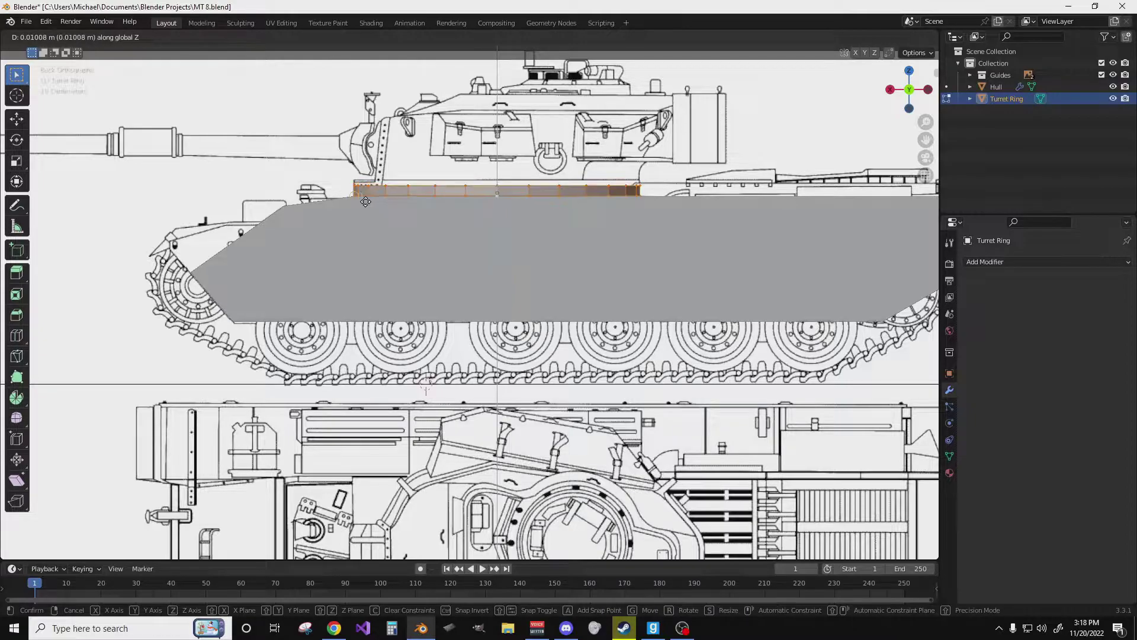
click(348, 202)
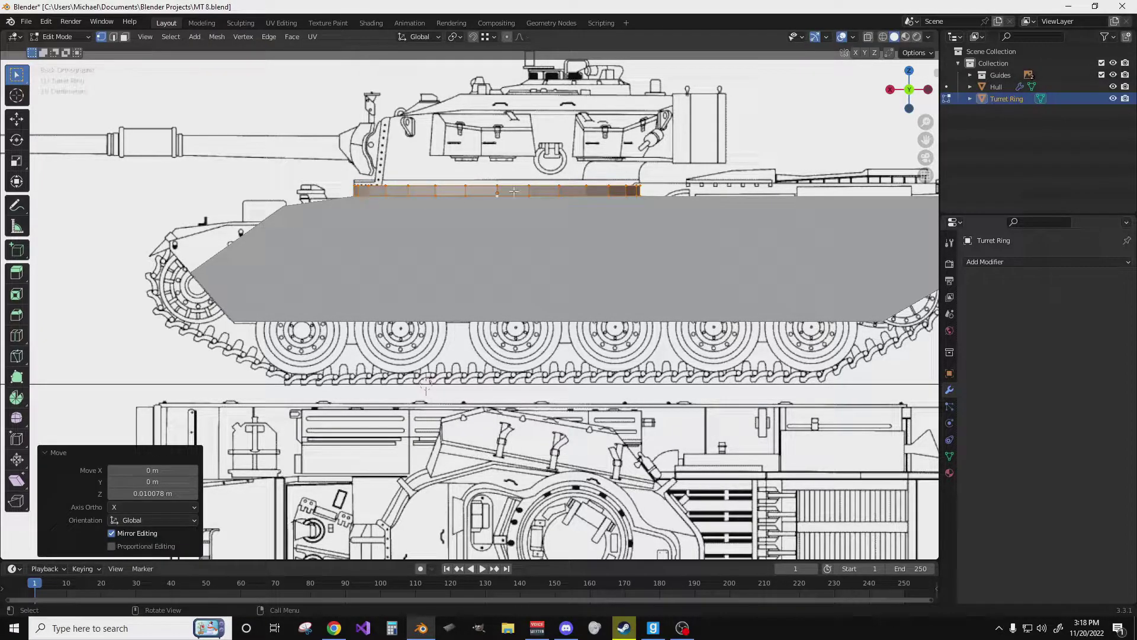
Raise the turret ring's top vertices about 0.025 m along Z to match the turret base in the side blueprint.
middle_drag(497, 188, 527, 216)
alt+click(527, 224)
alt+click(526, 222)
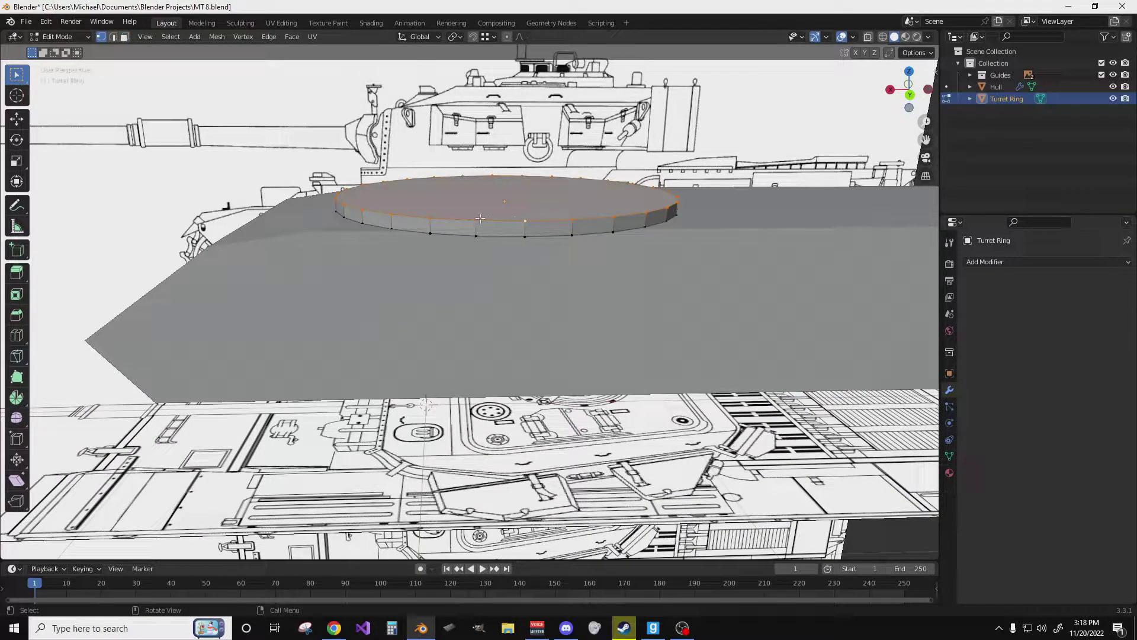
key(grave)
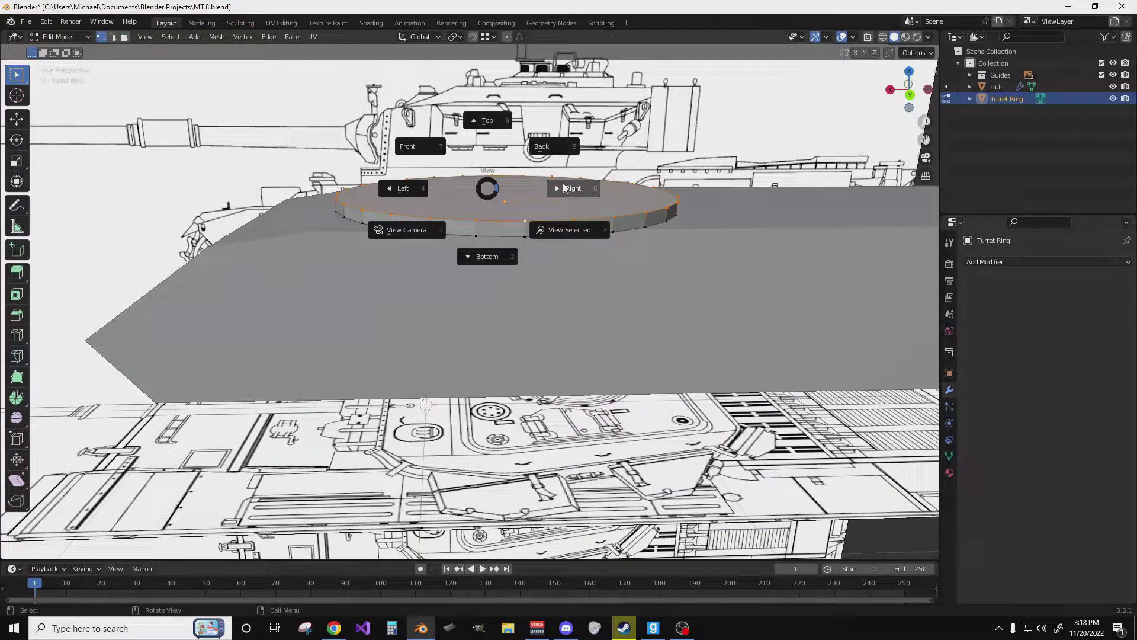
click(565, 152)
key(g)
key(z)
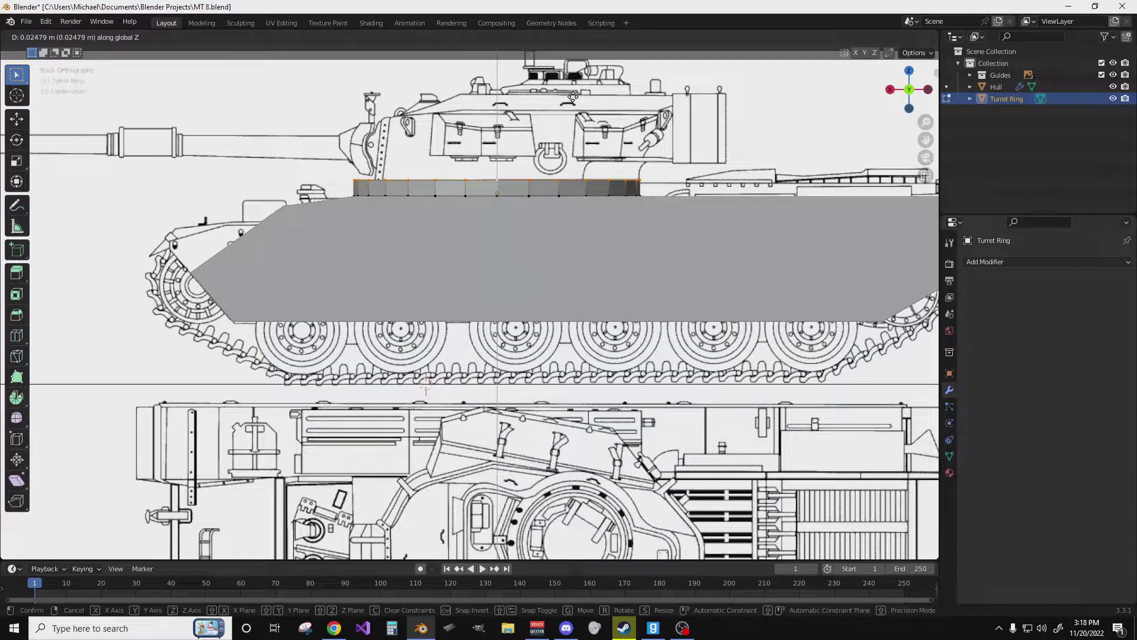
click(573, 95)
Connect the front and rear centre vertices of the turret ring's top face with an edge.
middle_drag(573, 94, 724, 197)
scroll(676, 147, down, 4)
click(675, 147)
scroll(758, 155, up, 3)
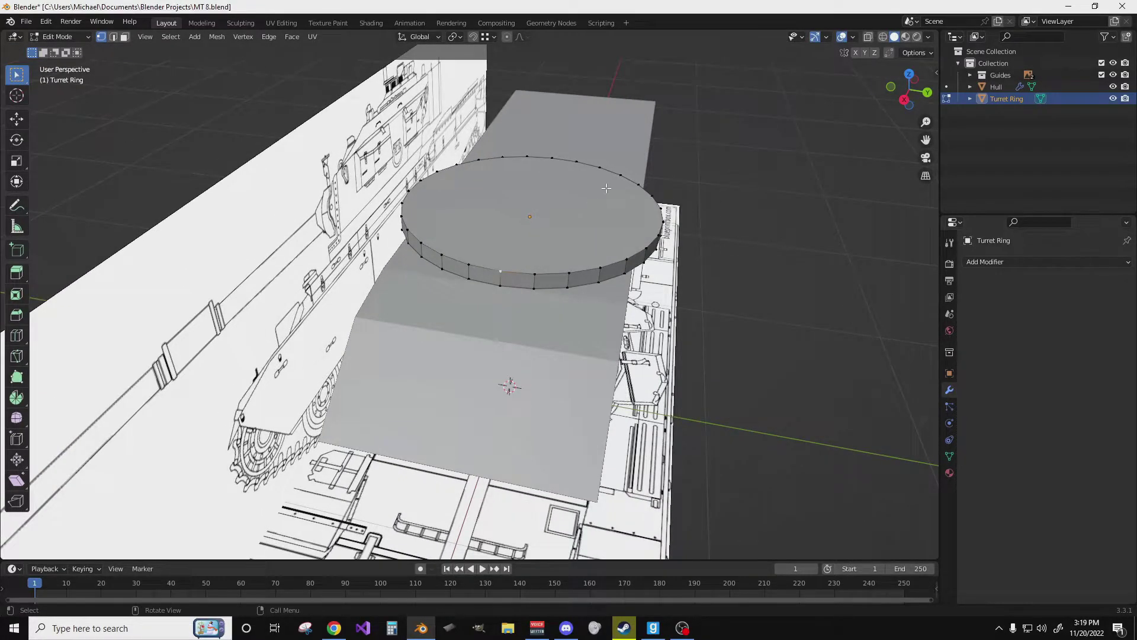
middle_drag(606, 188, 587, 162)
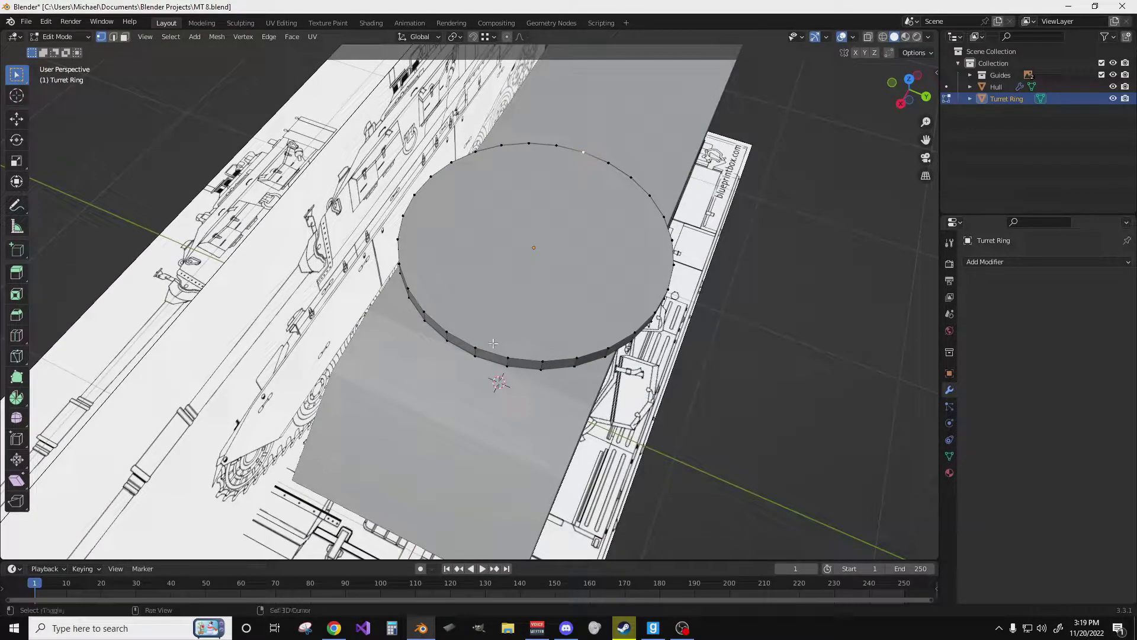
middle_drag(579, 260, 592, 308)
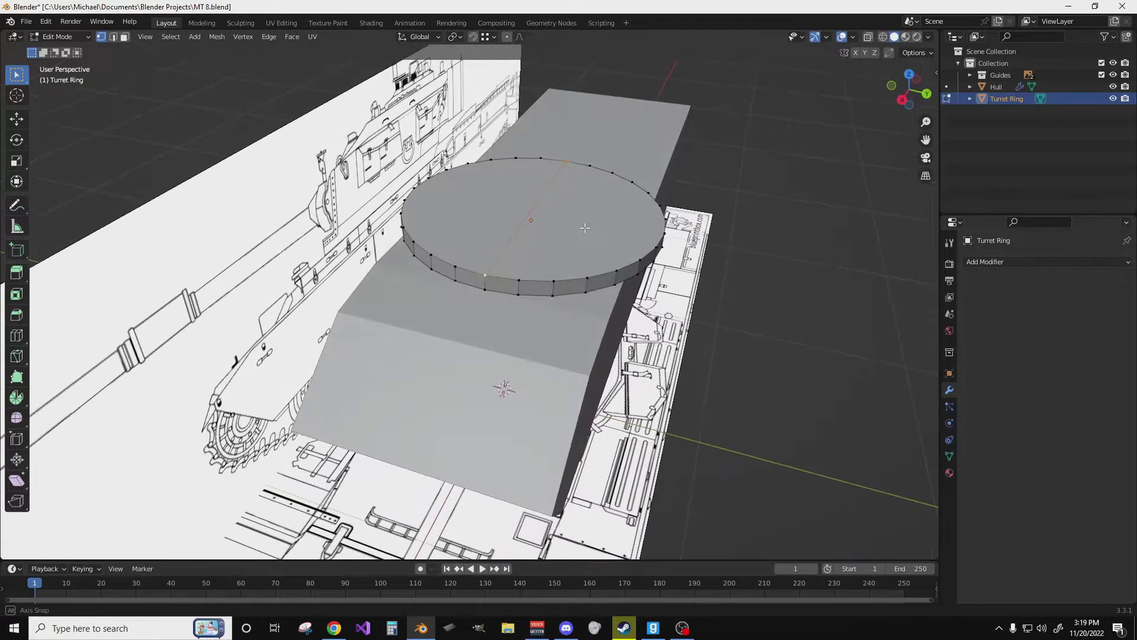
Hide the Guides and Hull, and connect the front and rear centre vertices of the ring's bottom face.
click(1101, 75)
click(1113, 87)
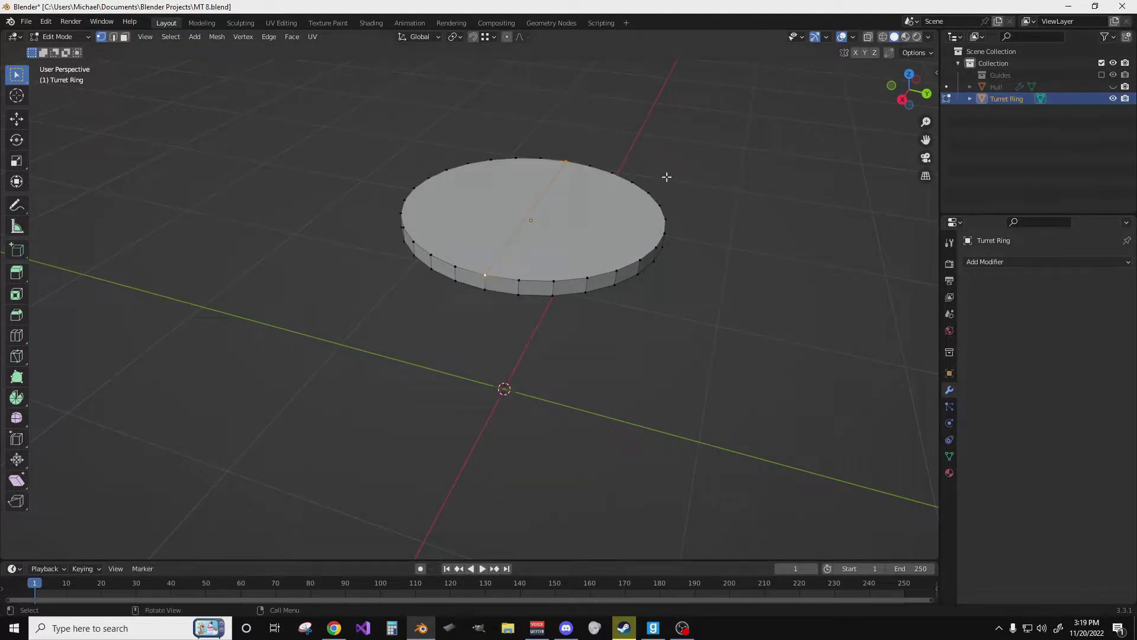
middle_drag(666, 176, 677, 59)
shift+click(535, 310)
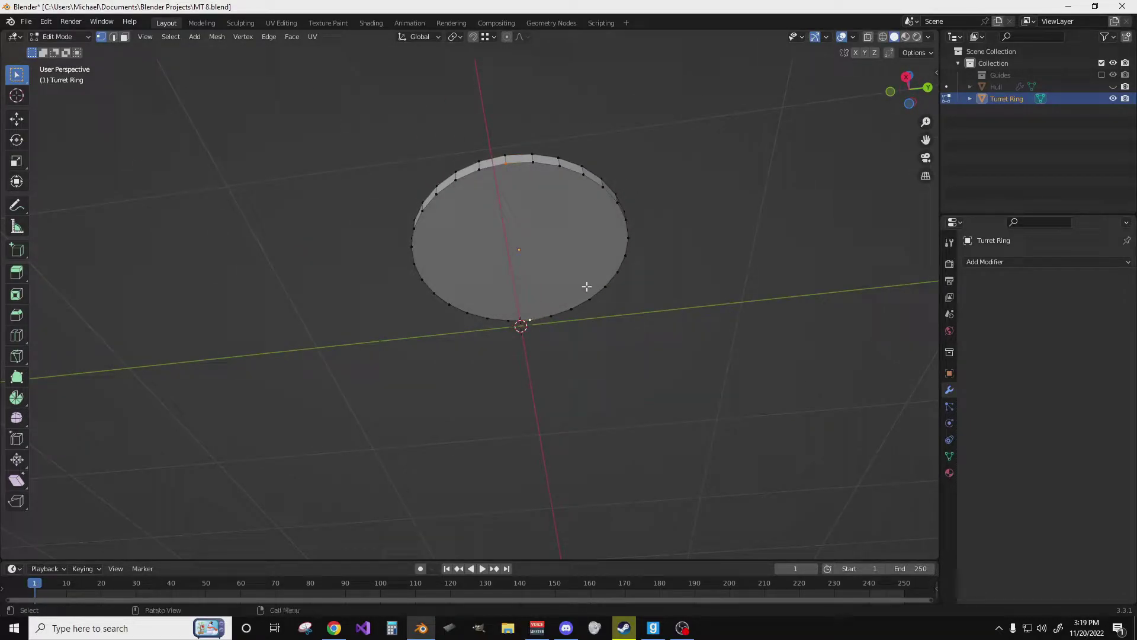
middle_drag(601, 259, 587, 317)
Delete the negative-Y half of the turret ring by selecting the positive-Y half's faces and inverting the selection.
key(3)
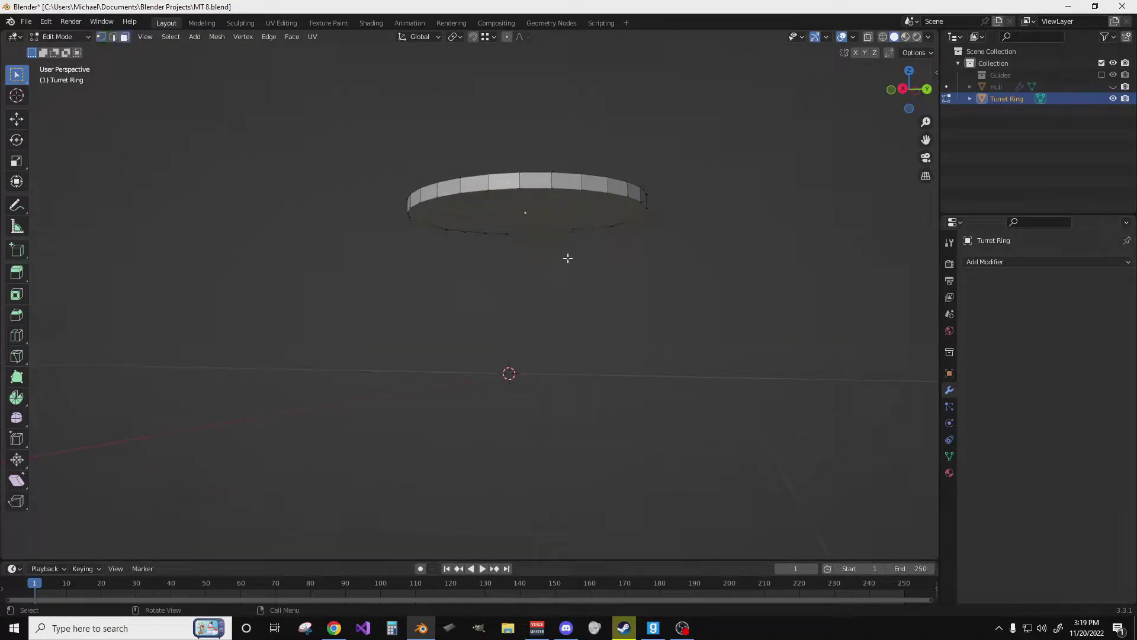
click(579, 198)
middle_drag(579, 198, 488, 242)
middle_drag(660, 251, 539, 239)
ctrl+click(508, 244)
key(c)
drag(459, 223, 480, 220)
mouse_move(737, 223)
middle_down()
mouse_move(418, 243)
mouse_move(428, 244)
middle_up()
drag(428, 244, 355, 239)
key(Escape)
shift+click(497, 216)
mouse_move(554, 229)
middle_down()
mouse_move(478, 159)
mouse_move(266, 241)
mouse_move(279, 228)
middle_up()
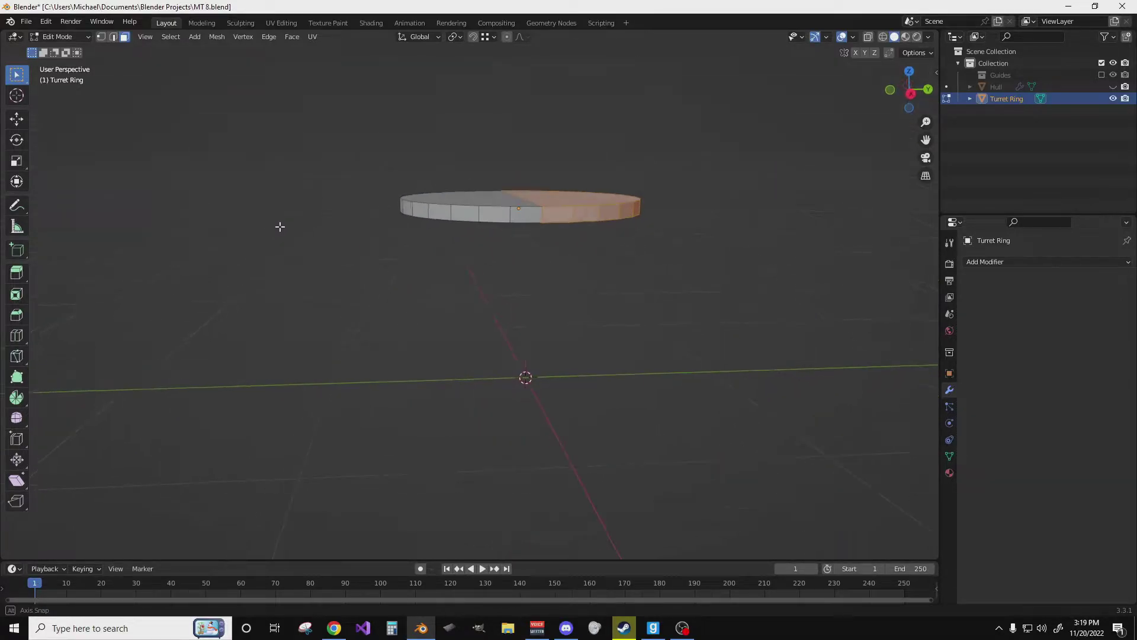
key(ctrl+i)
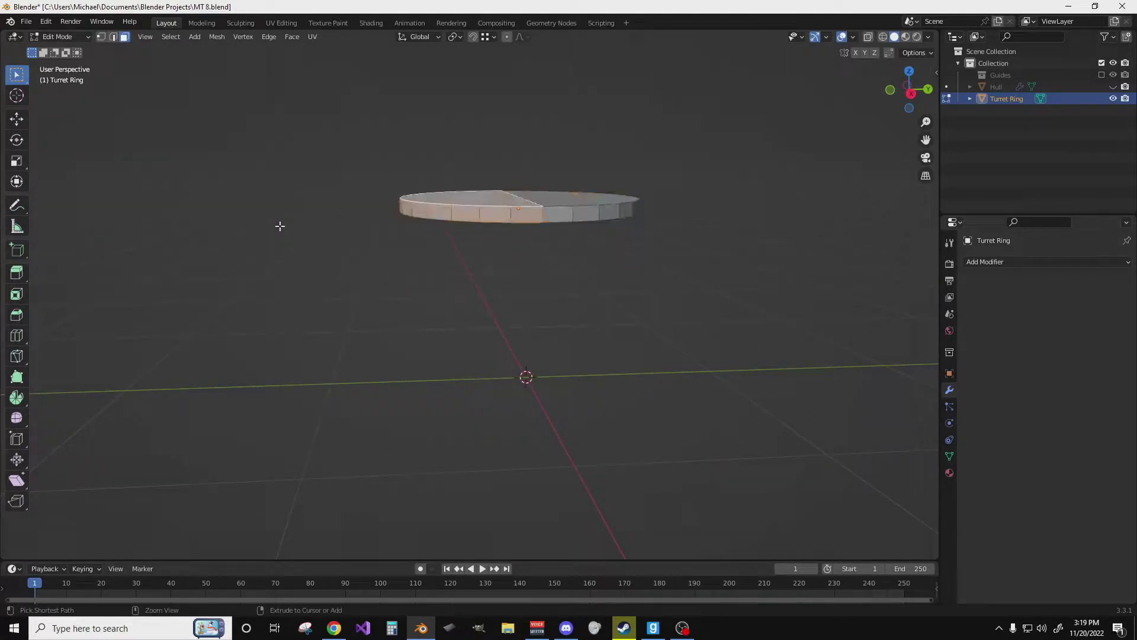
key(x)
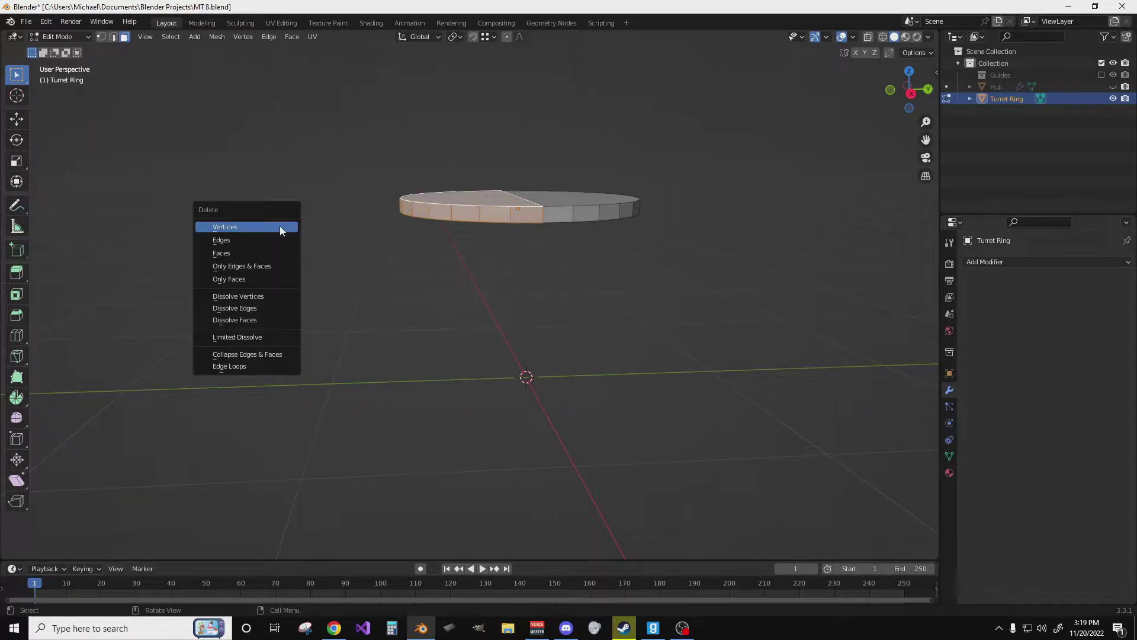
click(280, 226)
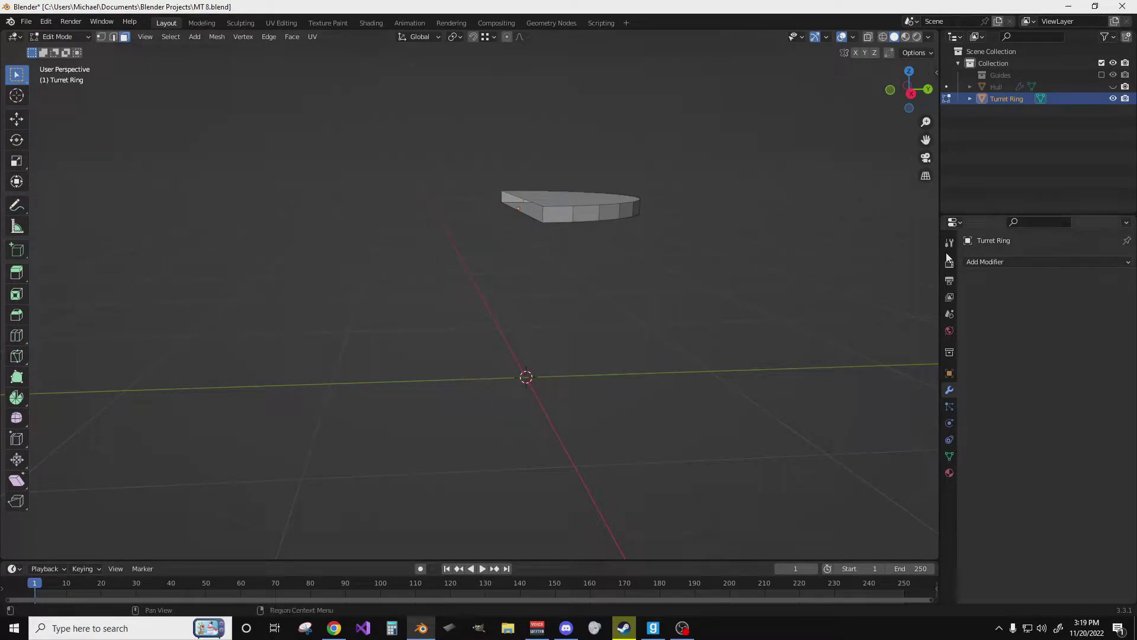
Add a Mirror modifier to the half ring, mirroring only on the Y axis with Clipping enabled.
click(985, 262)
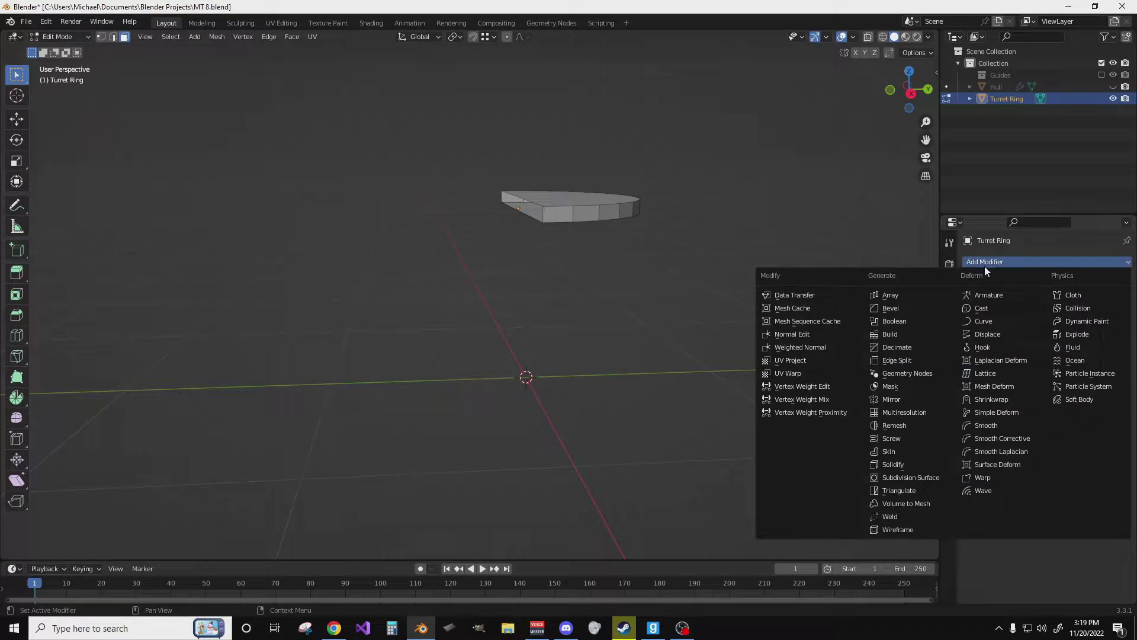
click(901, 400)
click(1070, 299)
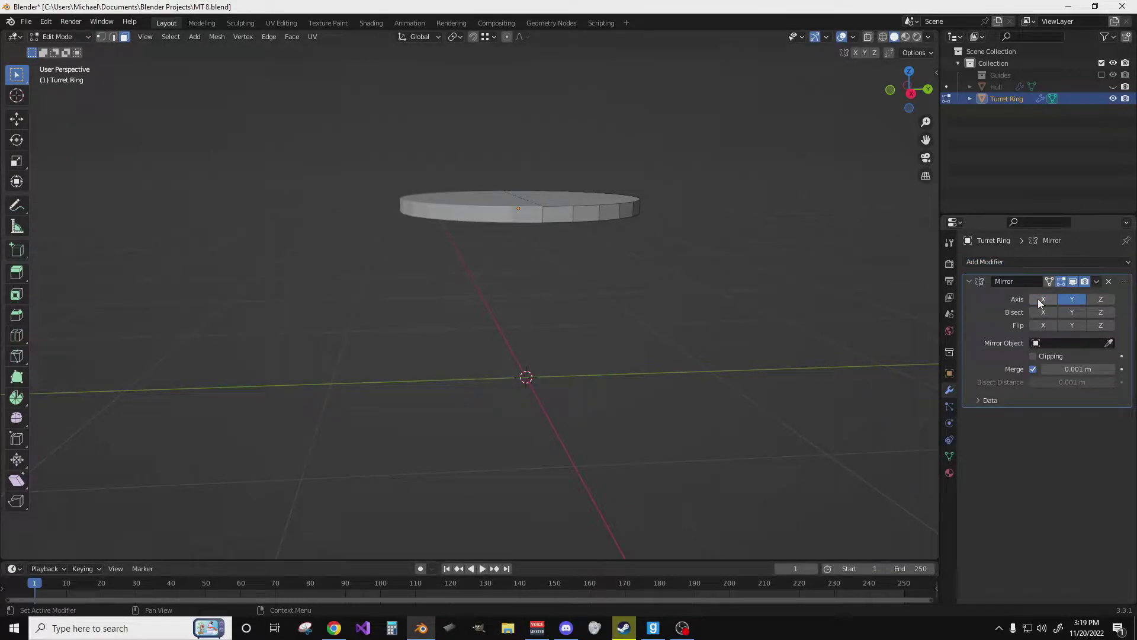
click(951, 374)
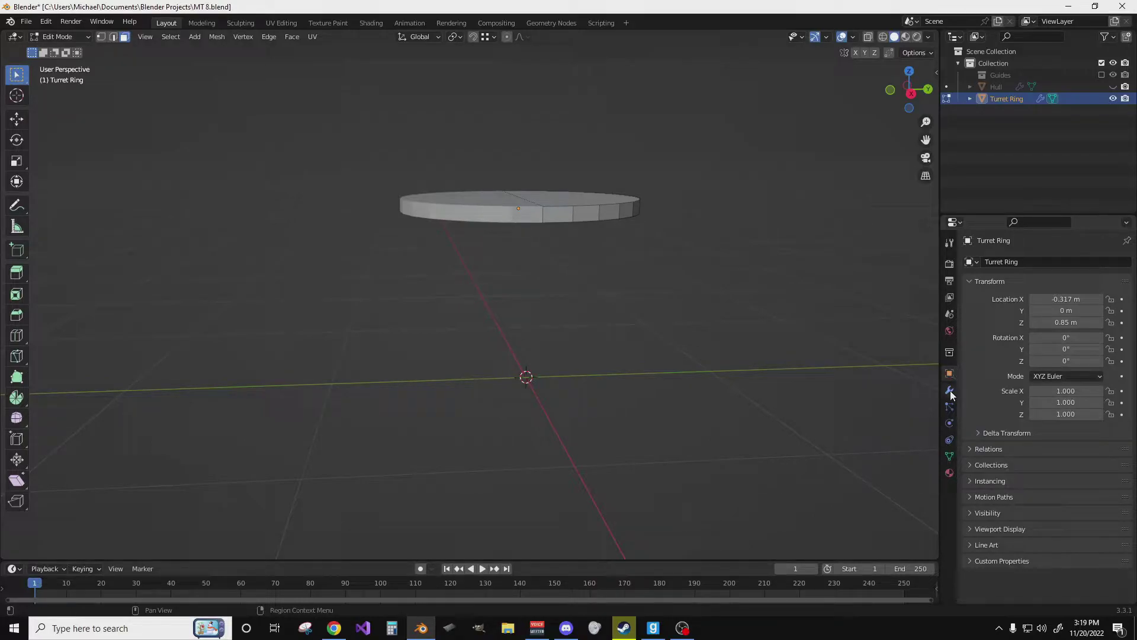
click(946, 392)
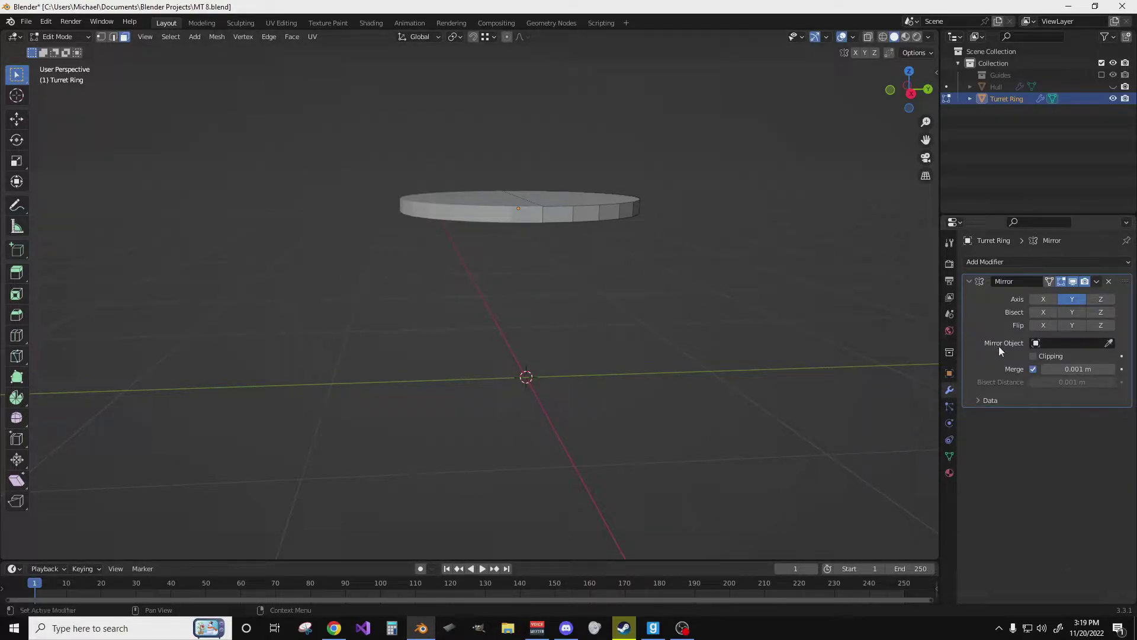
Show the Hull and Guides again, return to Object Mode, and save the file.
click(1114, 86)
click(1102, 75)
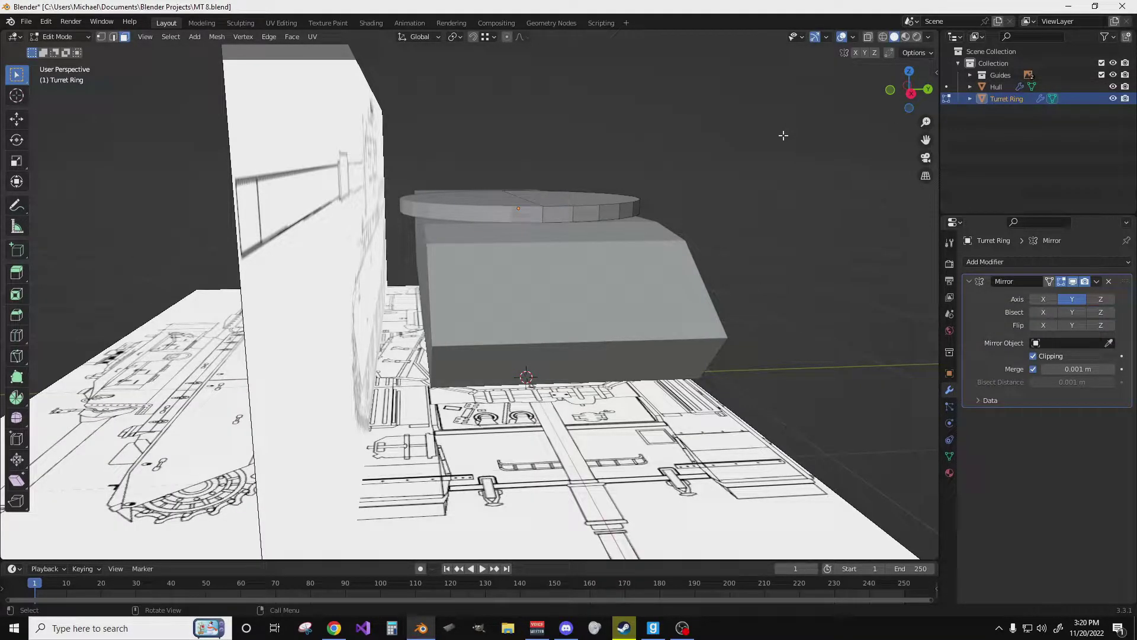
key(Tab)
middle_drag(783, 135, 741, 151)
key(ctrl+s)
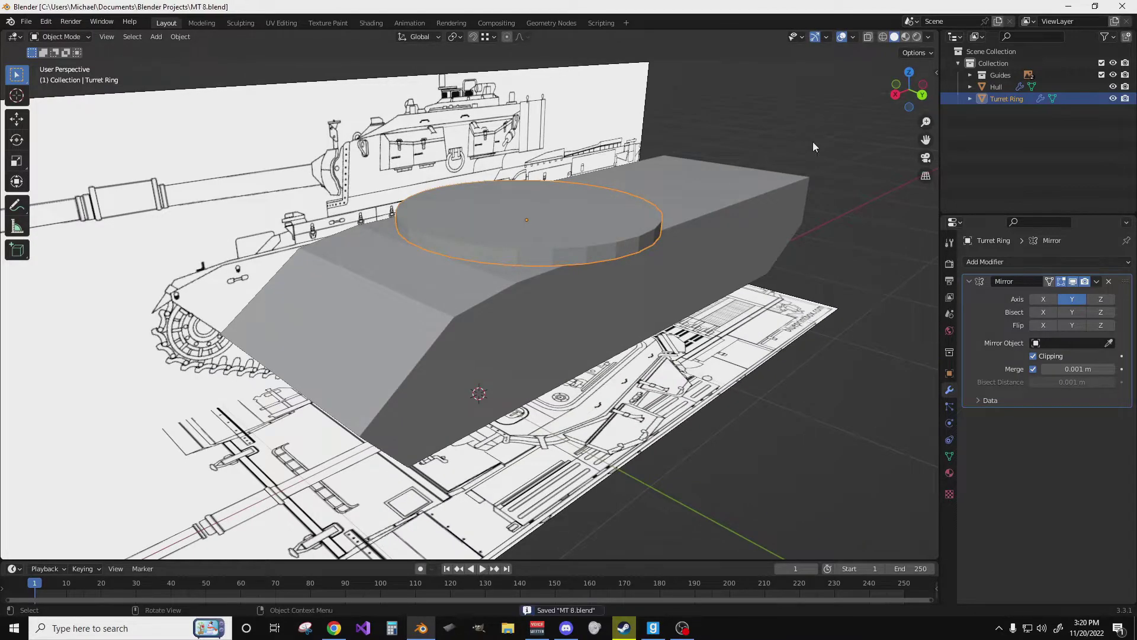
Duplicate the Turret Ring object in place.
click(581, 218)
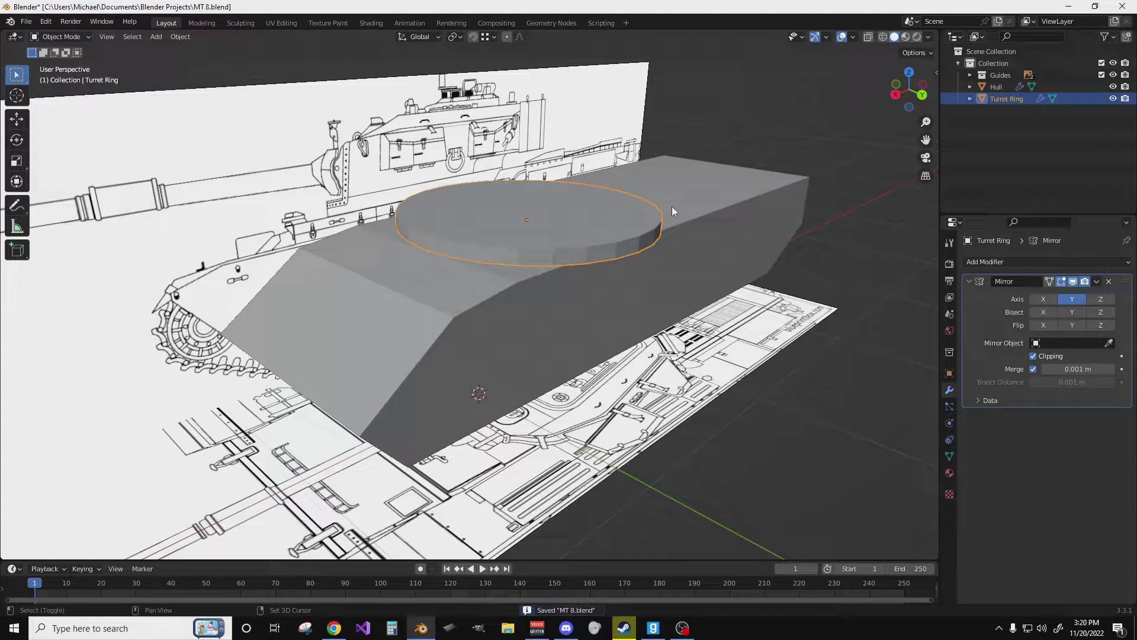
key(shift+d)
right_click(683, 187)
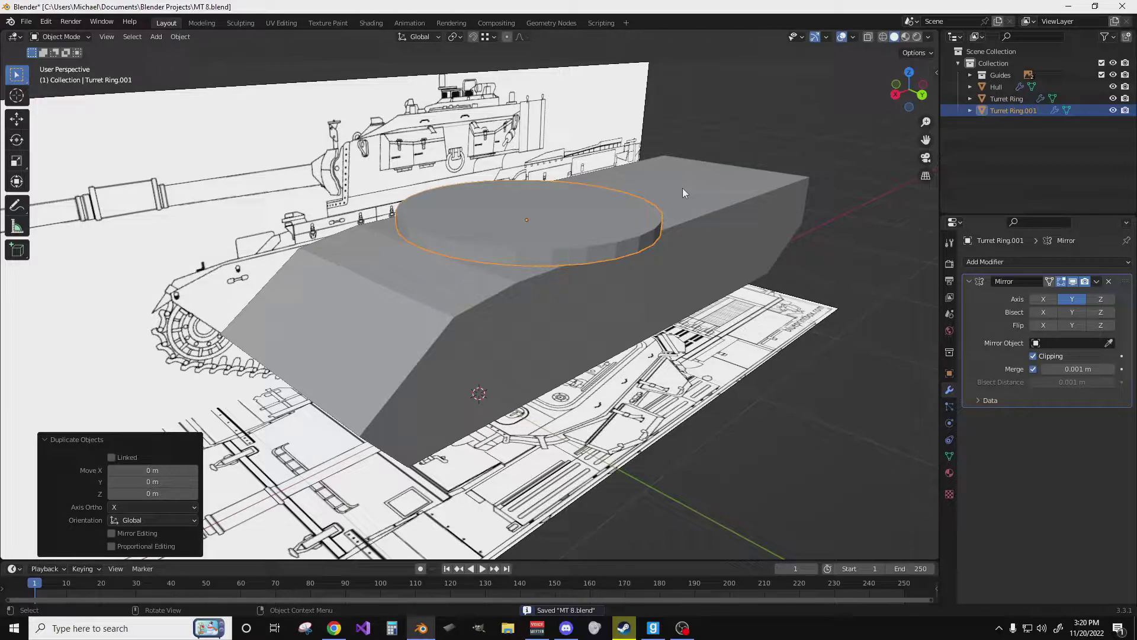
Move the duplicate's entire mesh up about 0.073 m along Z so it sits on top of the original turret ring.
key(Tab)
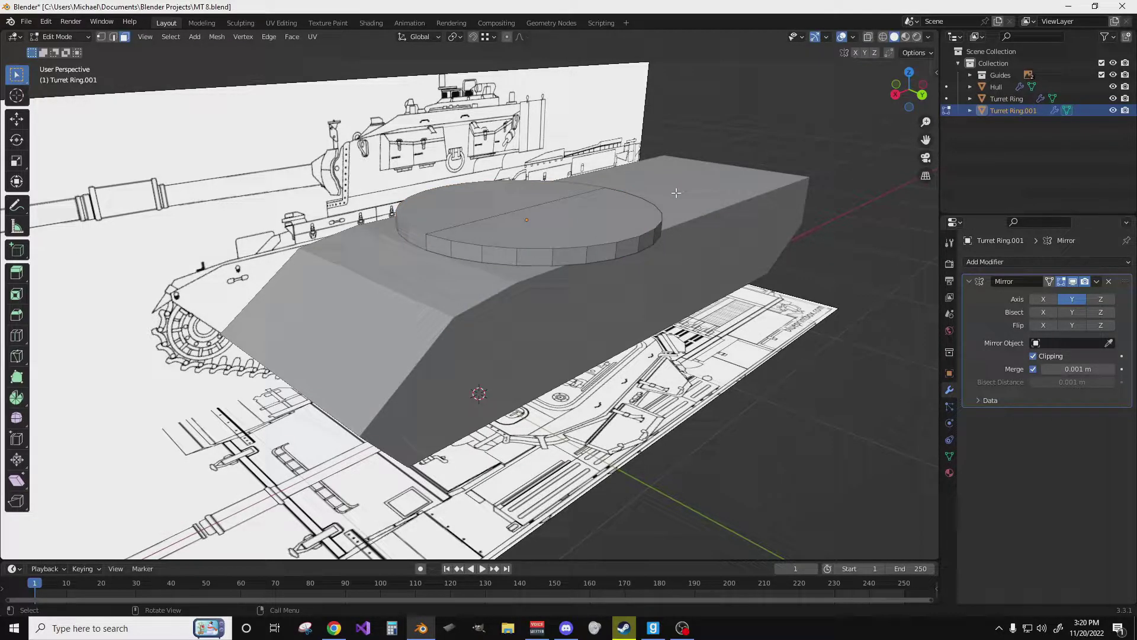
key(a)
key(g)
key(z)
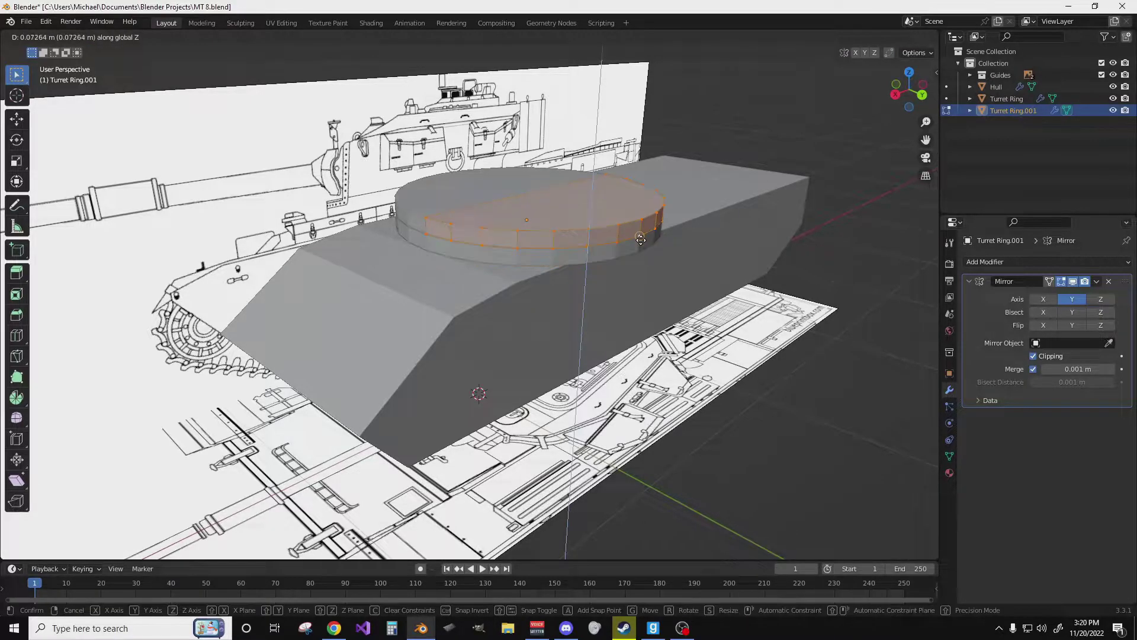
click(650, 234)
middle_drag(650, 234, 586, 226)
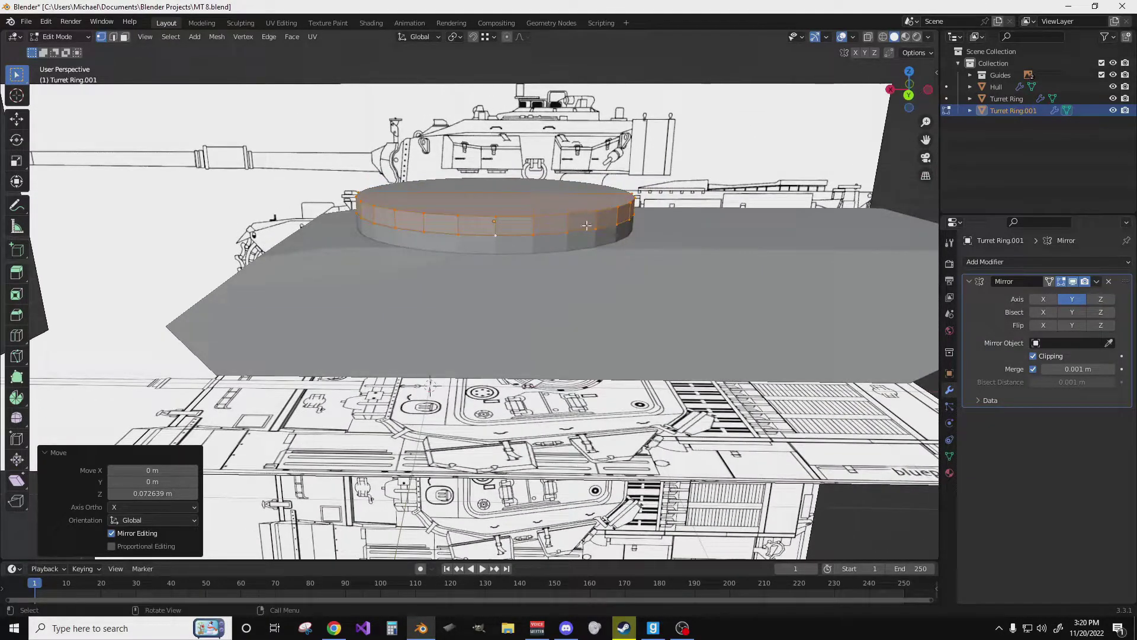
Raise the duplicate's top face about 0.303 m along Z to match the turret height in the side blueprint.
key(3)
click(517, 206)
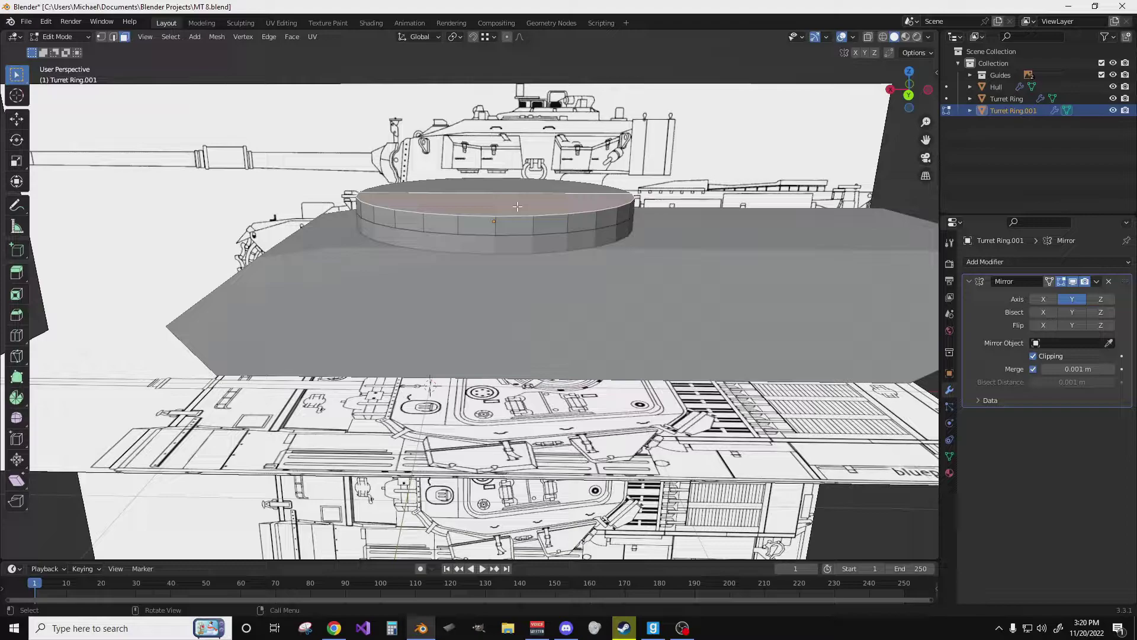
key(grave)
click(579, 168)
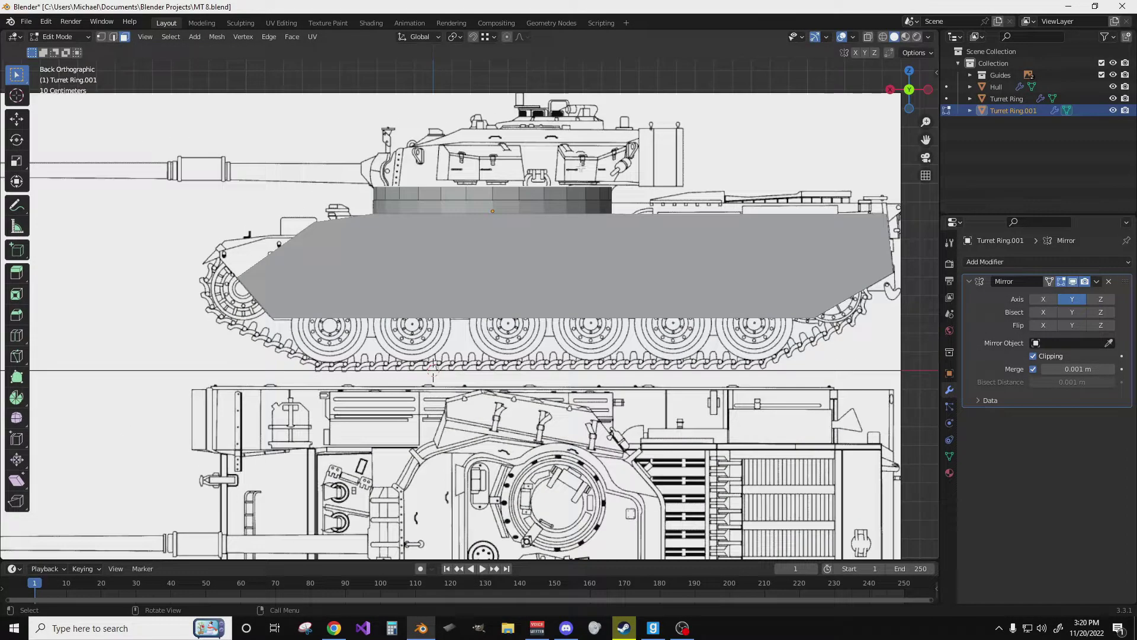
key(g)
key(z)
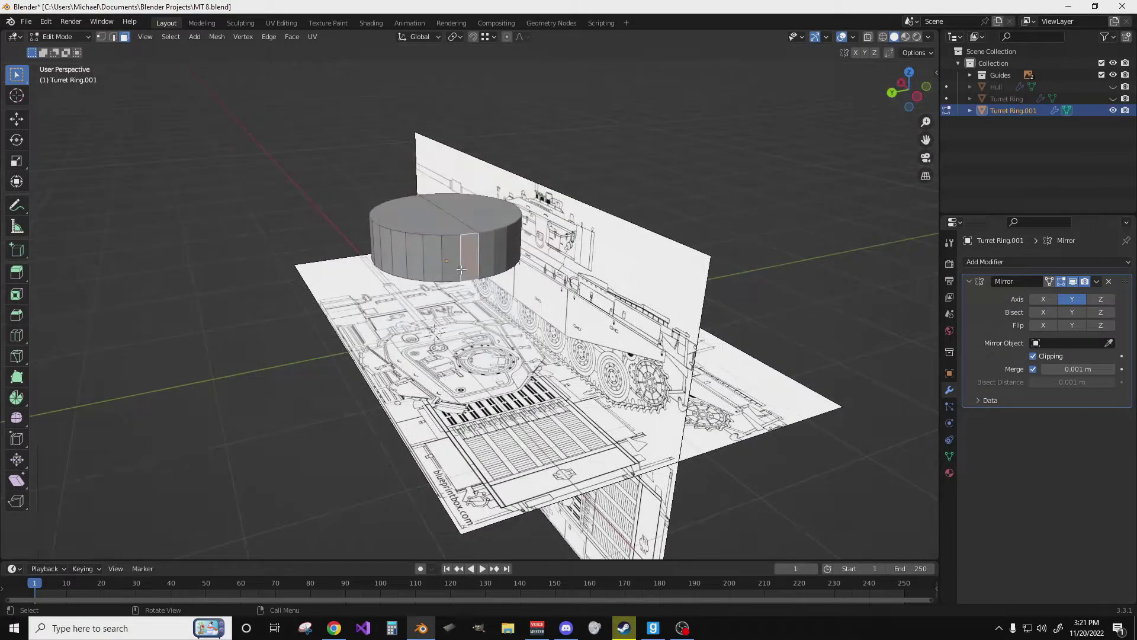
Extrude the side faces at the rear of the duplicate backward to cover the turret's rear in the top blueprint.
shift+click(457, 258)
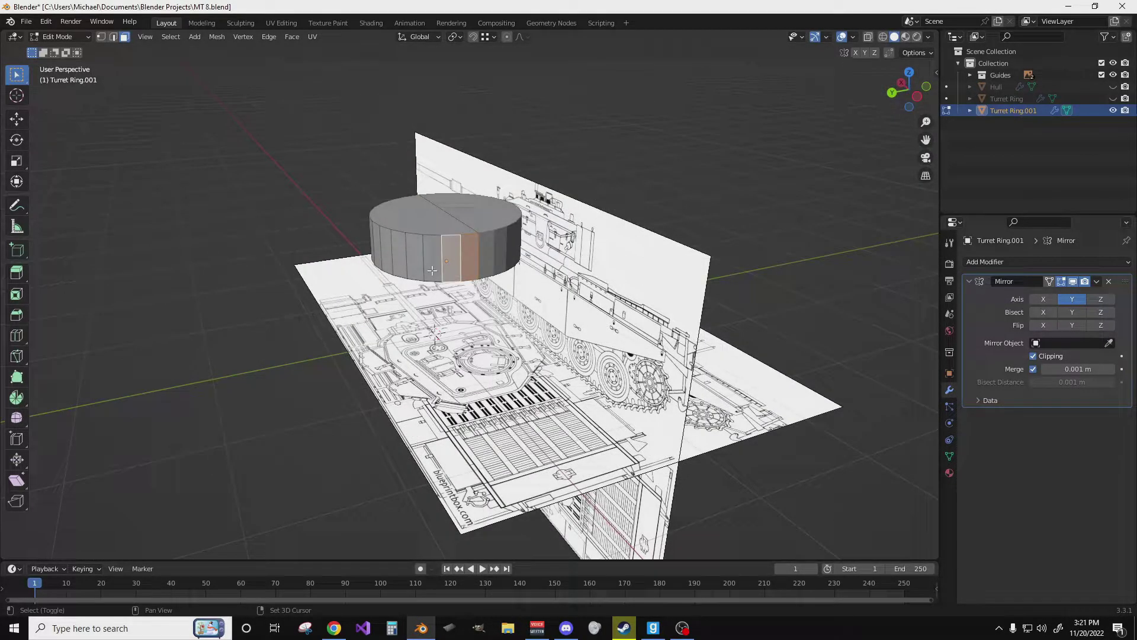
shift+click(416, 261)
middle_drag(609, 261, 636, 329)
key(KP_7)
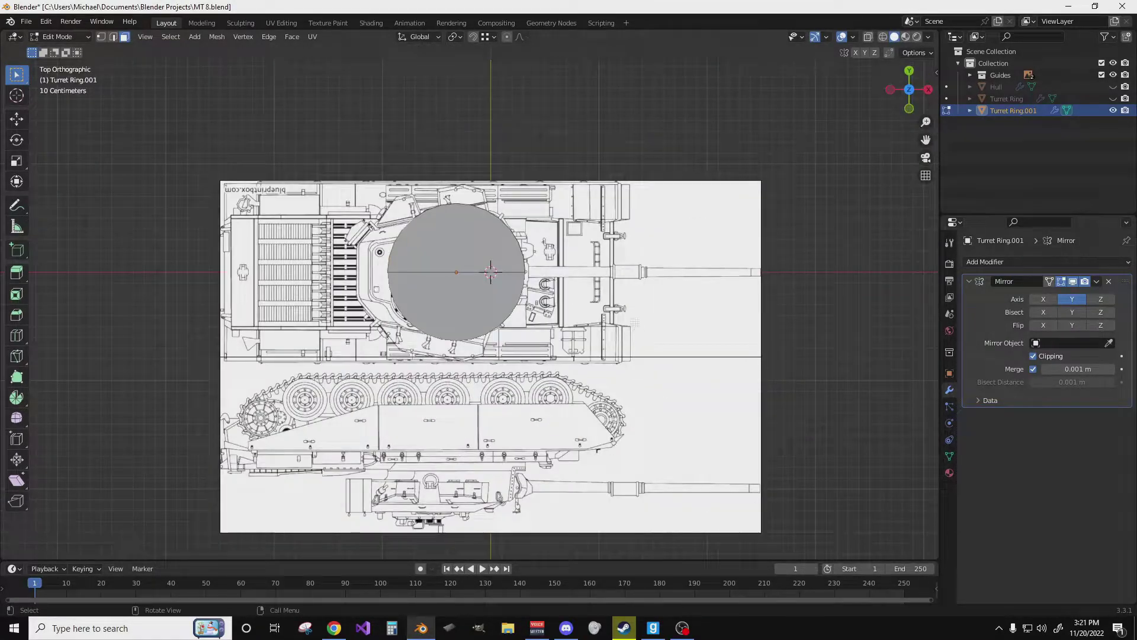
scroll(637, 328, up, 1)
key(e)
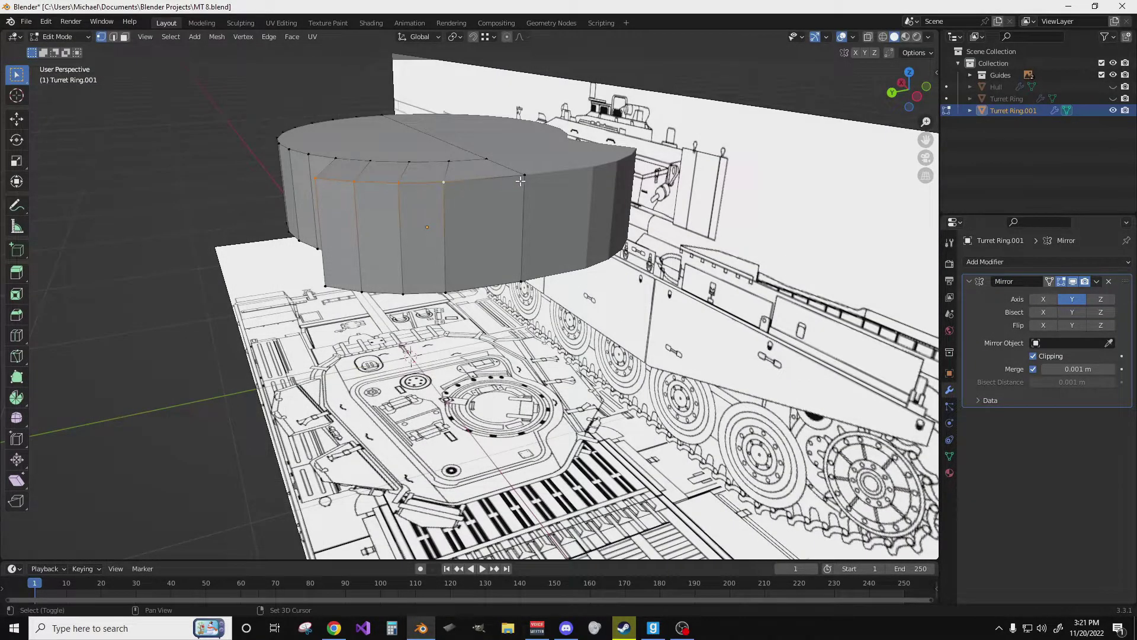
key(m)
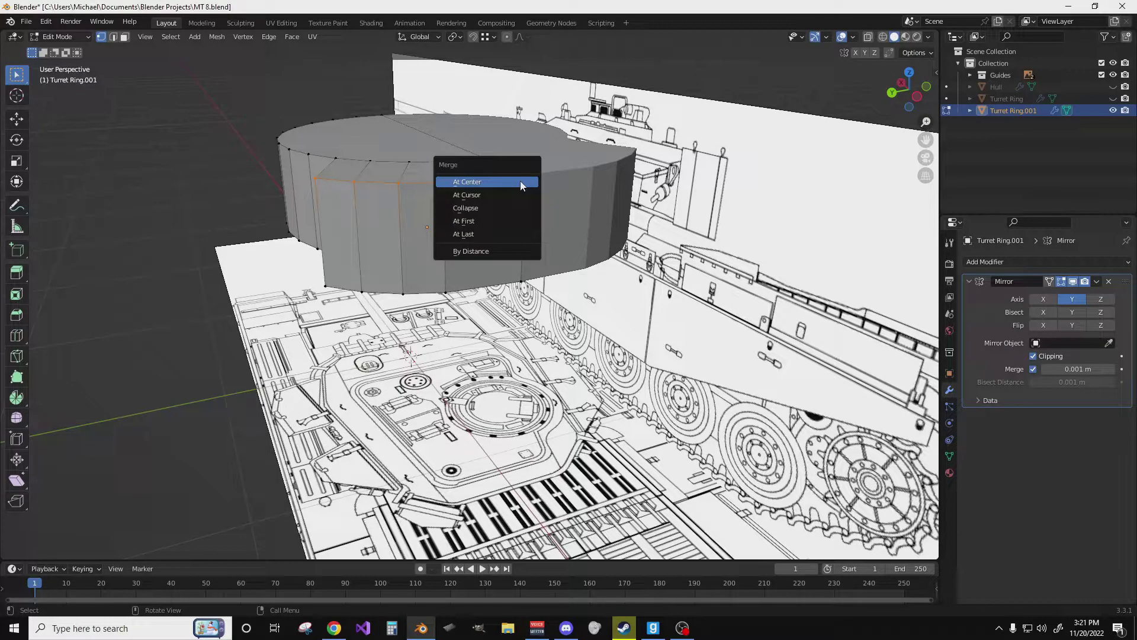
click(500, 233)
middle_drag(500, 233, 487, 288)
key(ctrl+z)
Merge the extension's upper side vertices at the last selected vertex, and merge the matching lower vertices the same way.
key(KP_7)
middle_drag(282, 199, 461, 228)
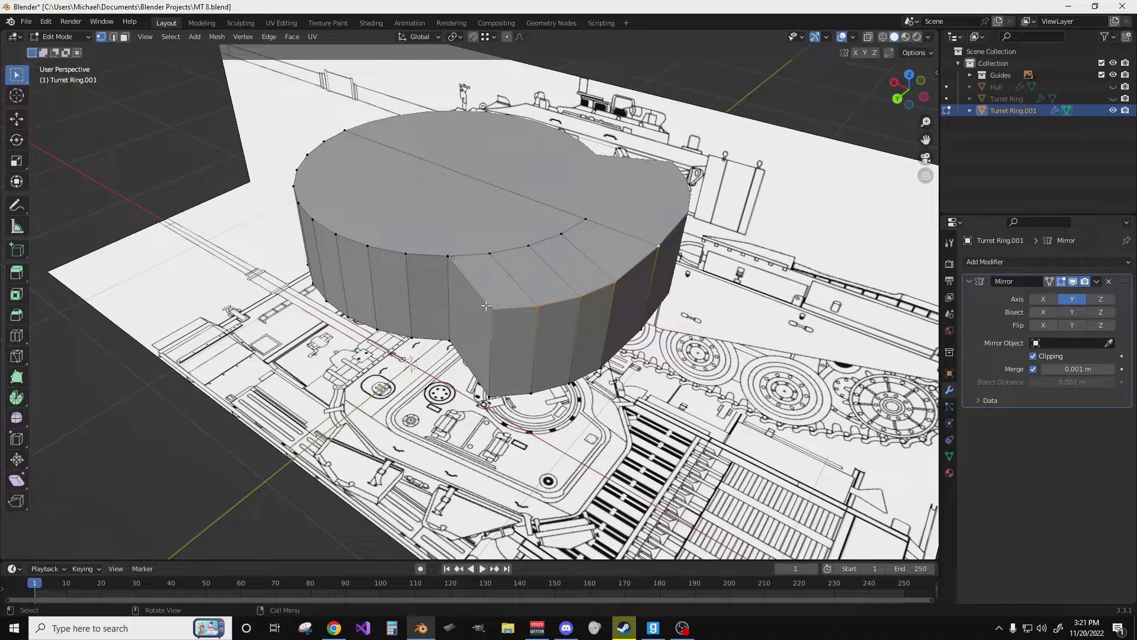
key(m)
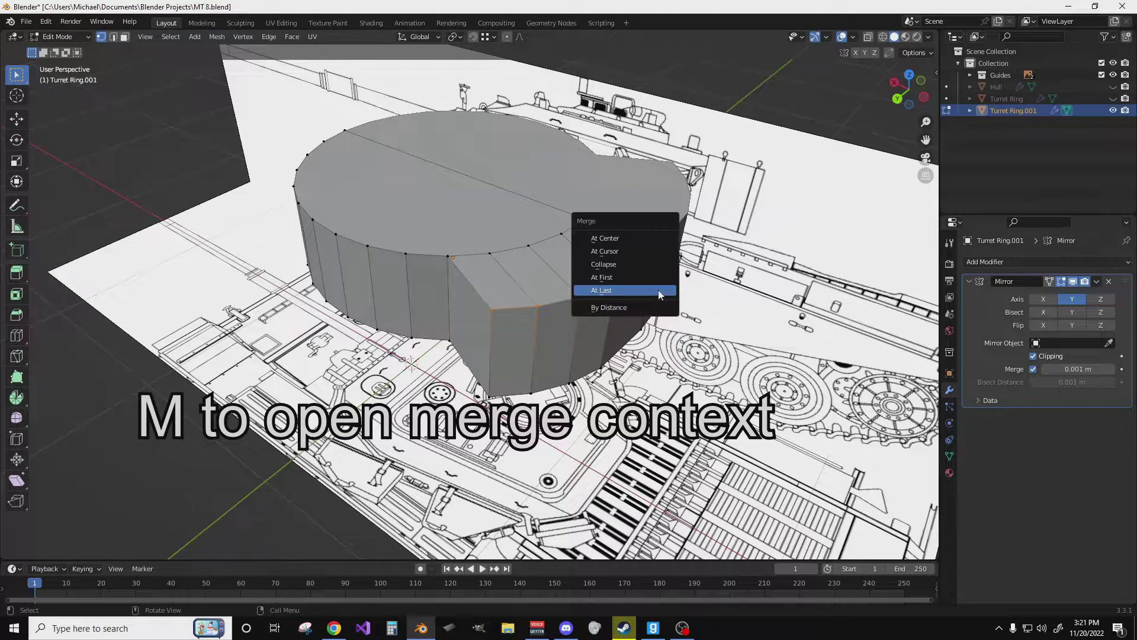
click(658, 289)
middle_drag(659, 290, 398, 274)
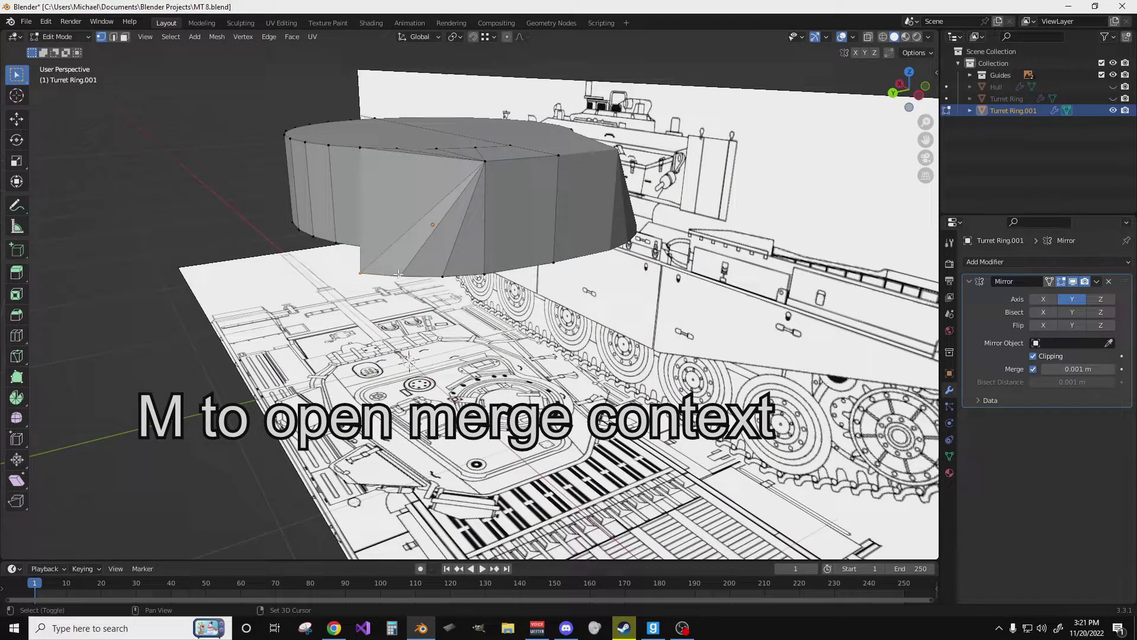
shift+click(484, 274)
key(m)
click(526, 281)
middle_drag(528, 253, 564, 316)
Merge the upper vertices along the turret's side with At Last, and repeat for the matching lower-edge vertices.
shift+click(566, 317)
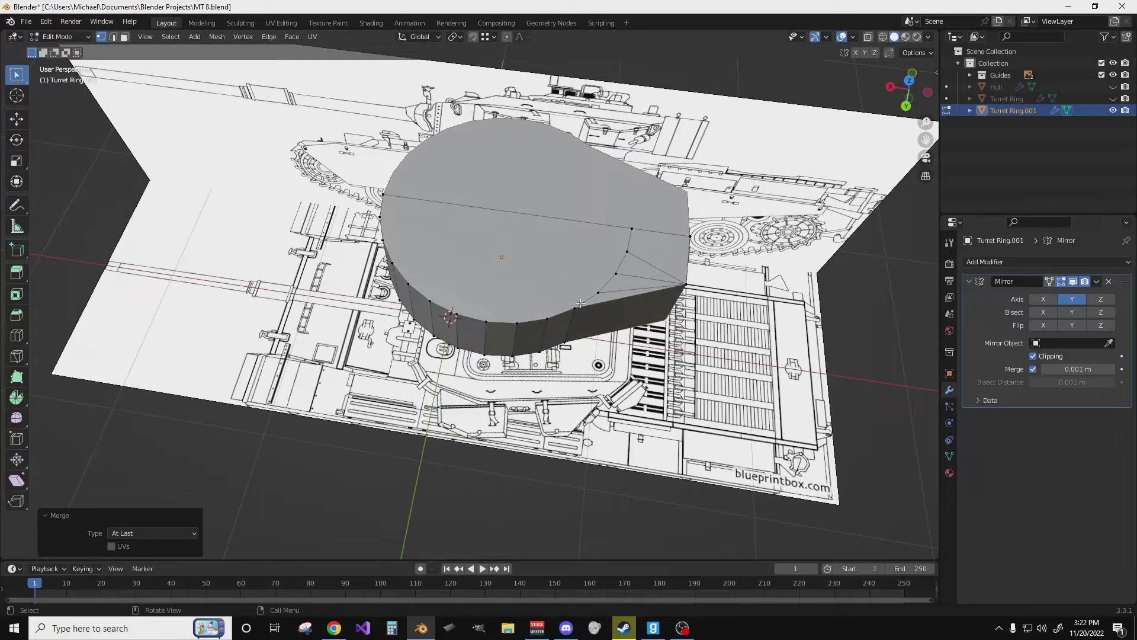
key(m)
click(509, 321)
middle_drag(533, 321, 547, 290)
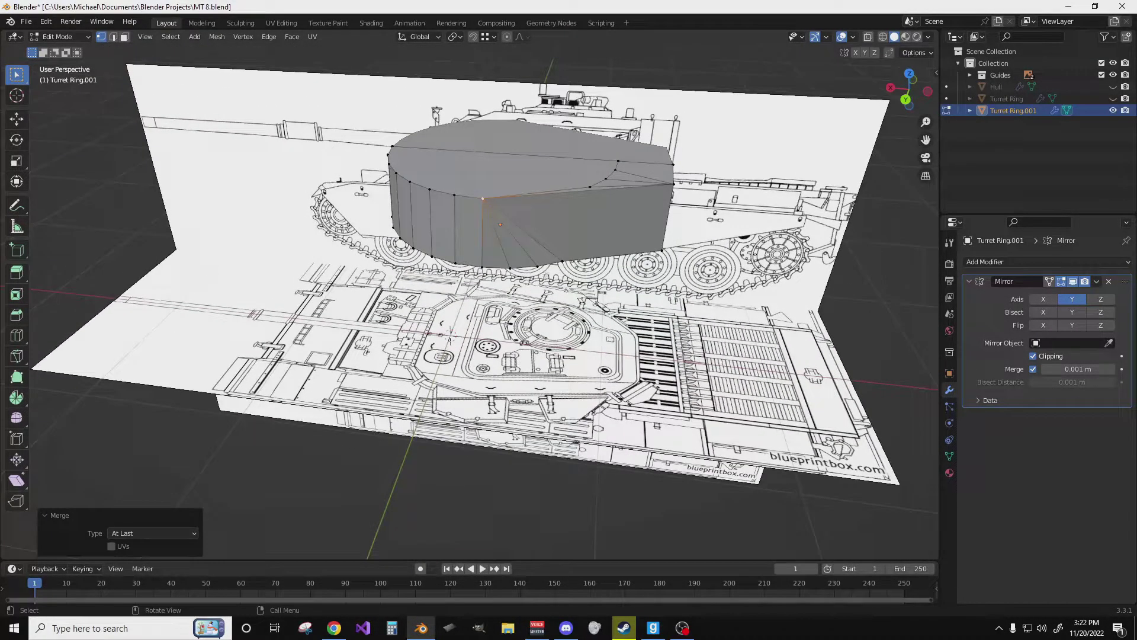
shift+click(542, 263)
shift+click(486, 266)
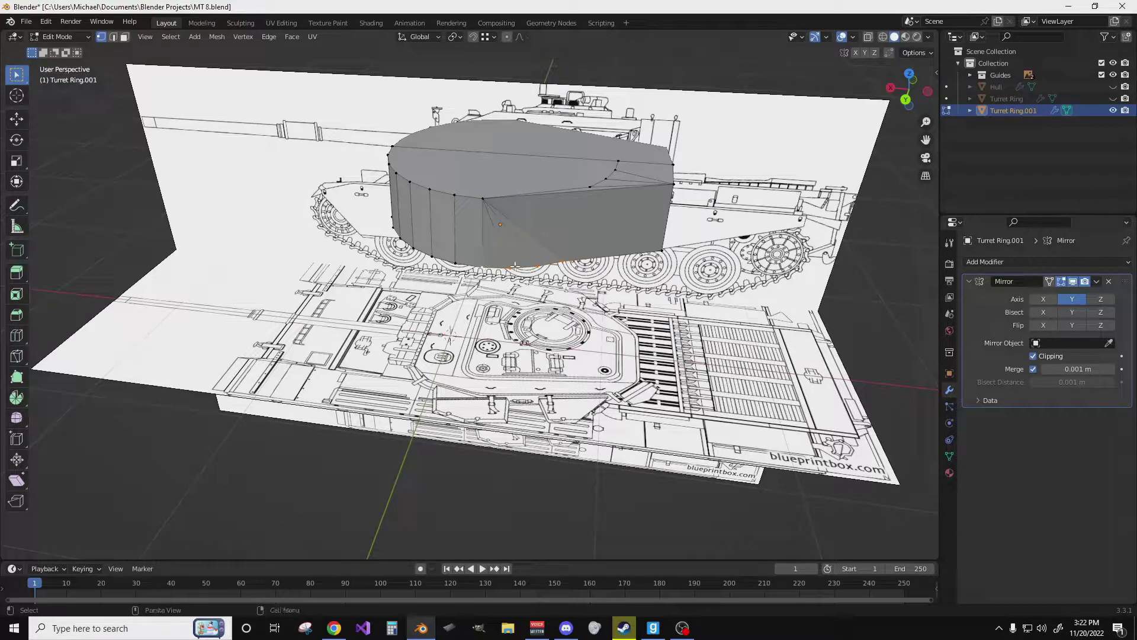
key(m)
click(517, 270)
middle_drag(516, 269, 467, 262)
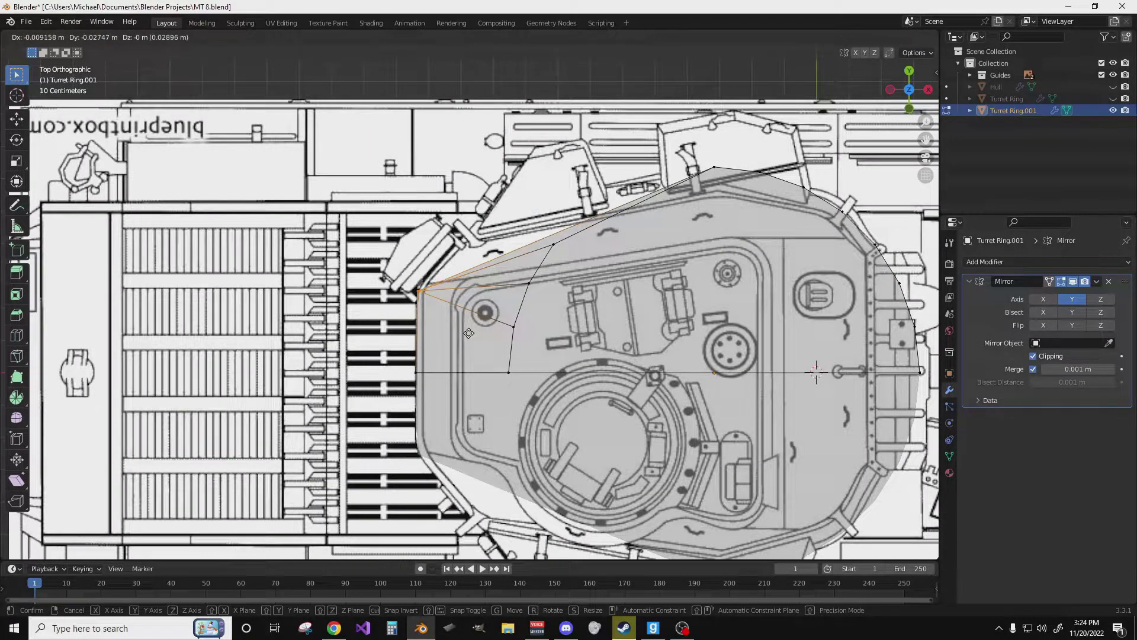
Move the rear corner vertices about -0.009 m in X and -0.027 m in Y to fit the blueprint, then turn off X-ray.
click(469, 334)
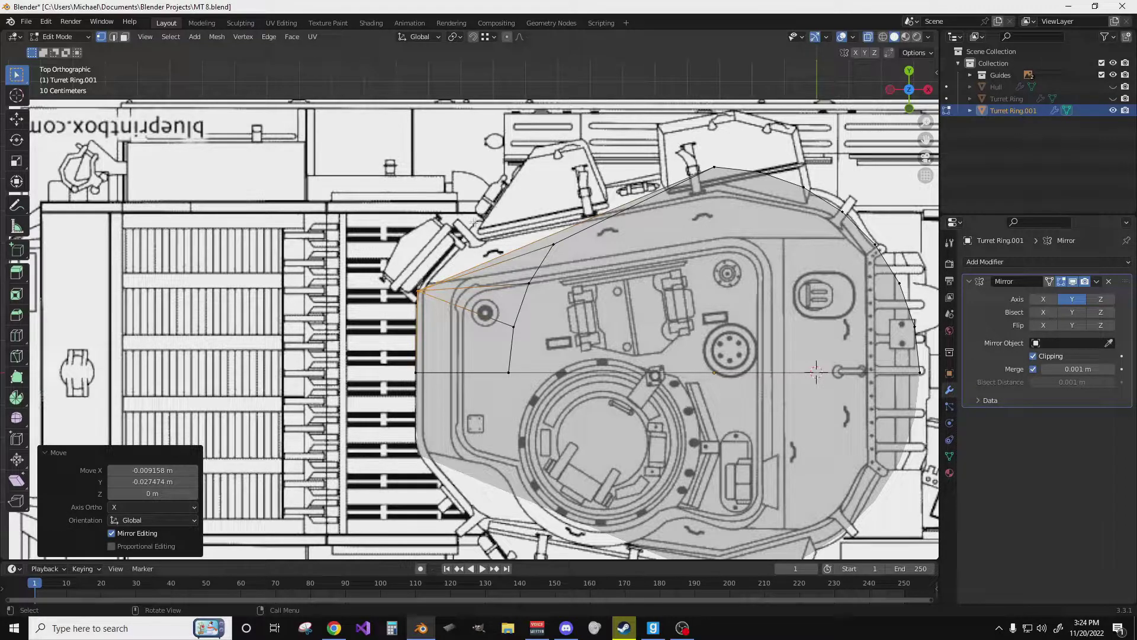
middle_drag(485, 299, 838, 154)
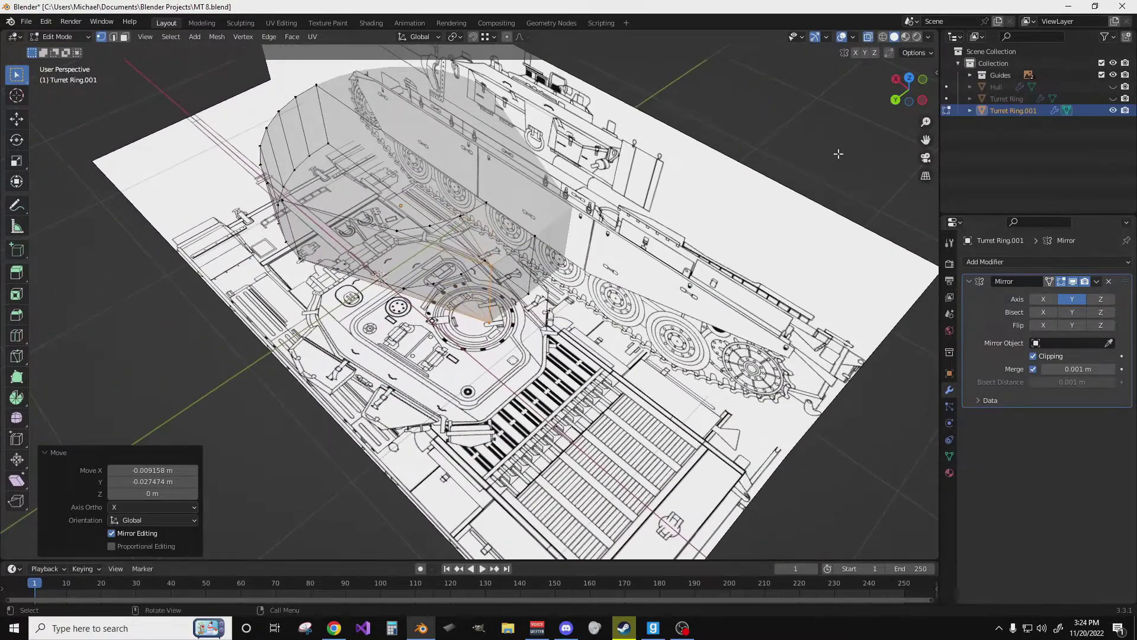
click(867, 37)
Add a single vertical loop cut to the turret's long rear side face, slid to a factor of -0.474.
key(ctrl+r)
click(432, 274)
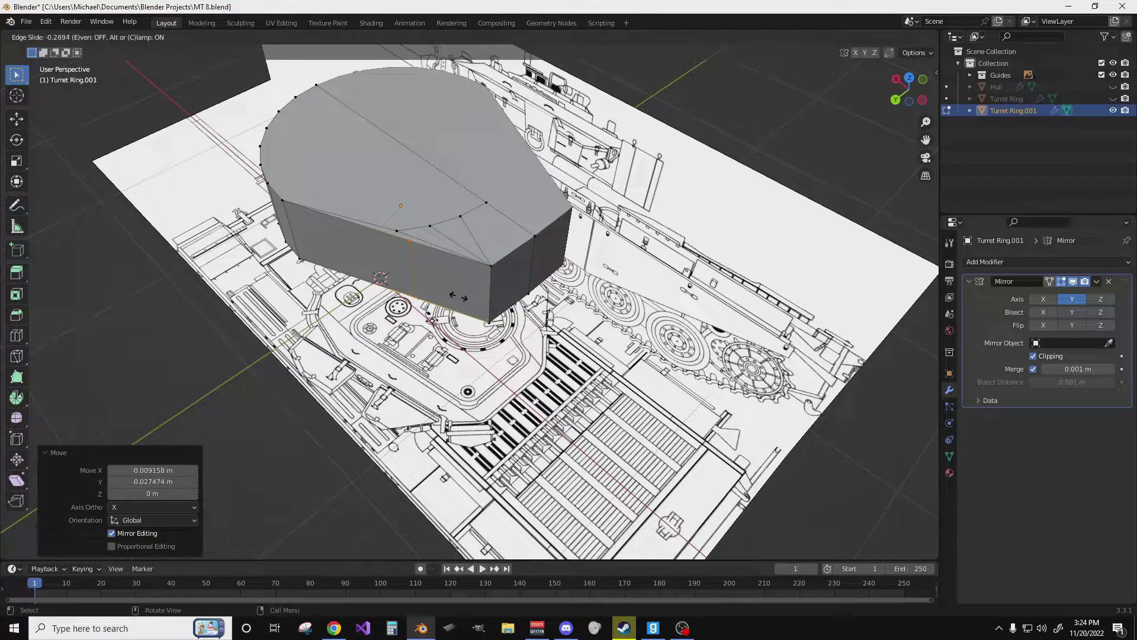
click(474, 306)
Move the new edge loop outward about -0.060 m in X and 0.115 m in Y to follow the turret outline in the top blueprint.
key(grave)
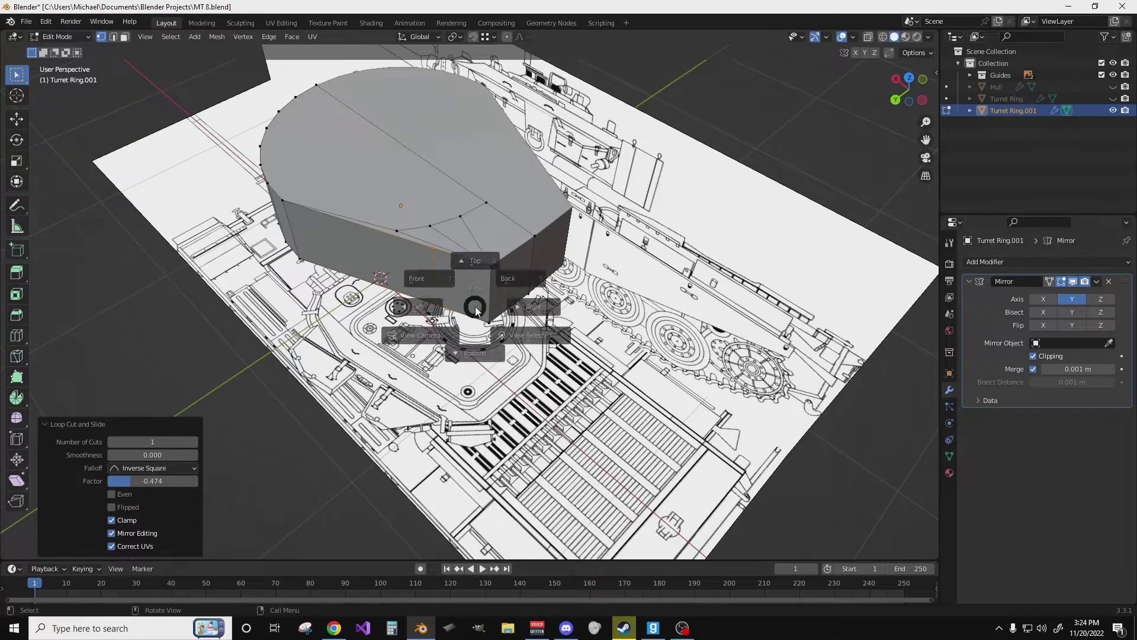
click(478, 285)
scroll(478, 284, up, 4)
shift+scroll(527, 245, up, 3)
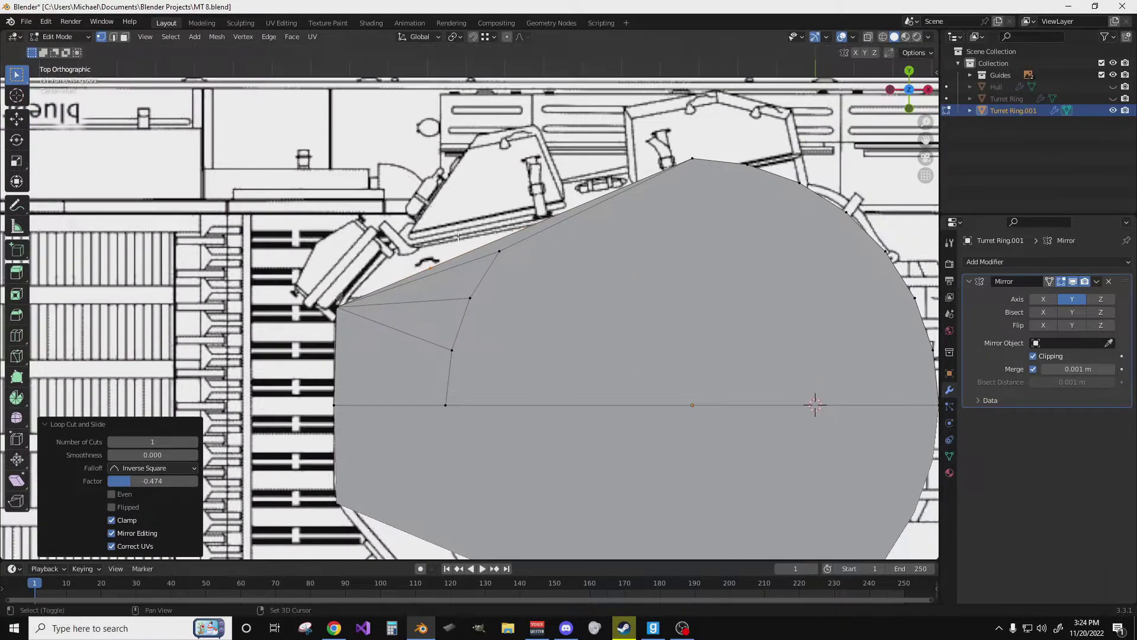
key(g)
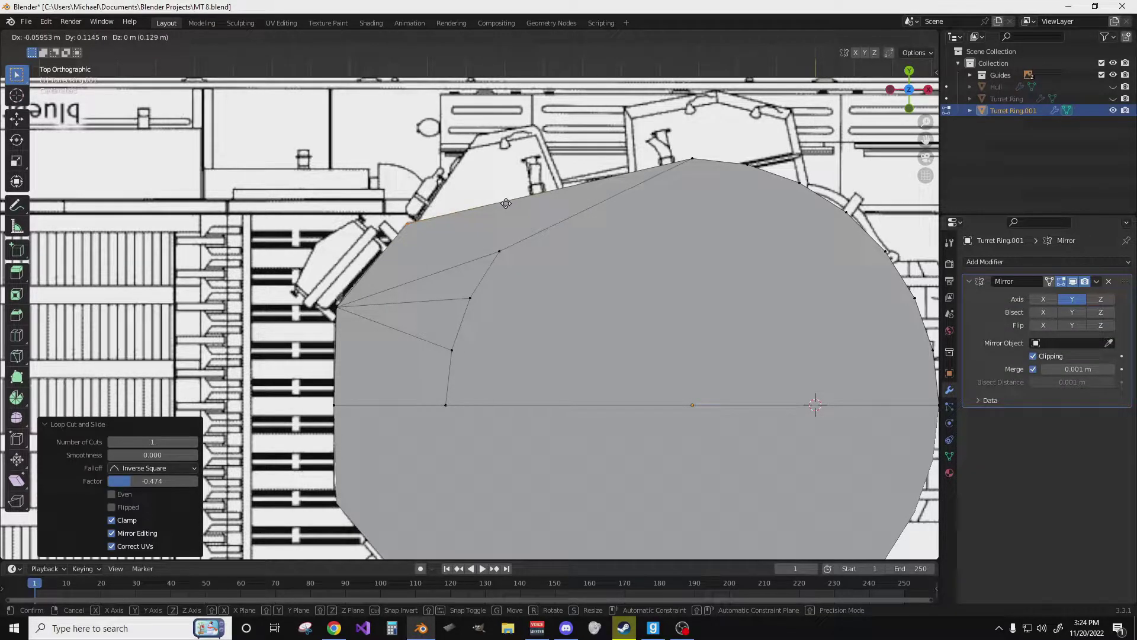
click(506, 203)
scroll(506, 204, down, 6)
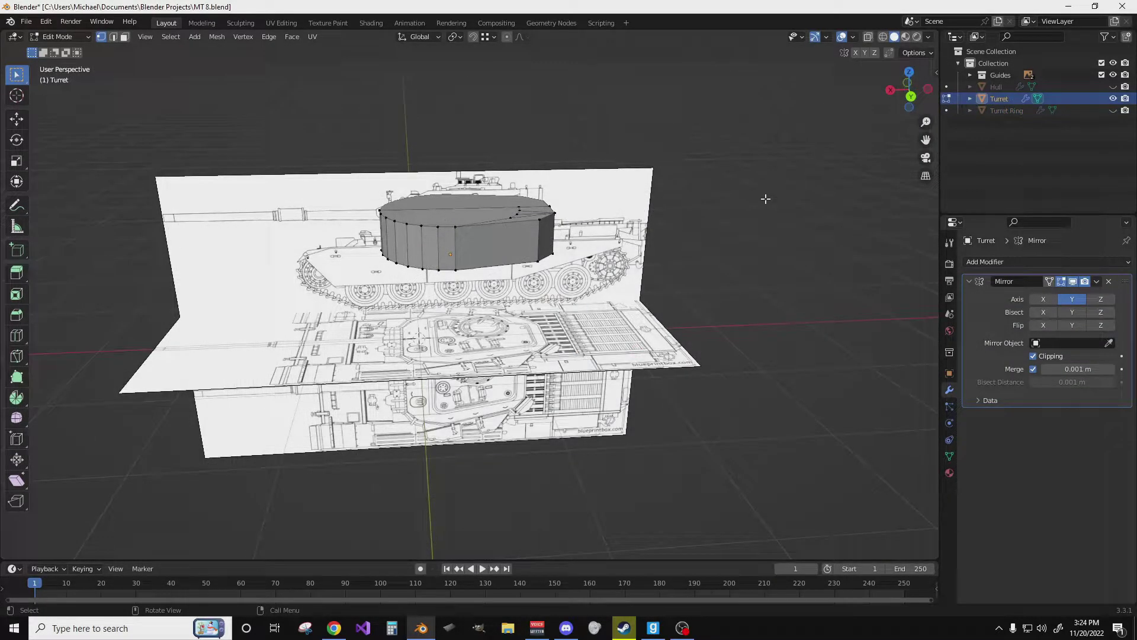
key(shift+a)
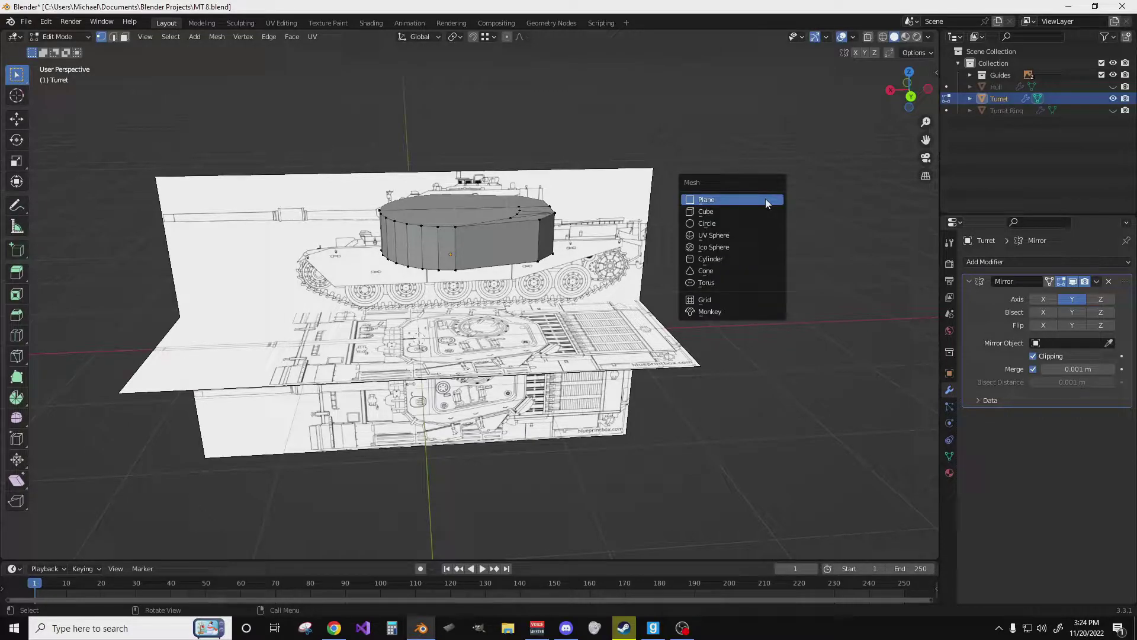
click(765, 210)
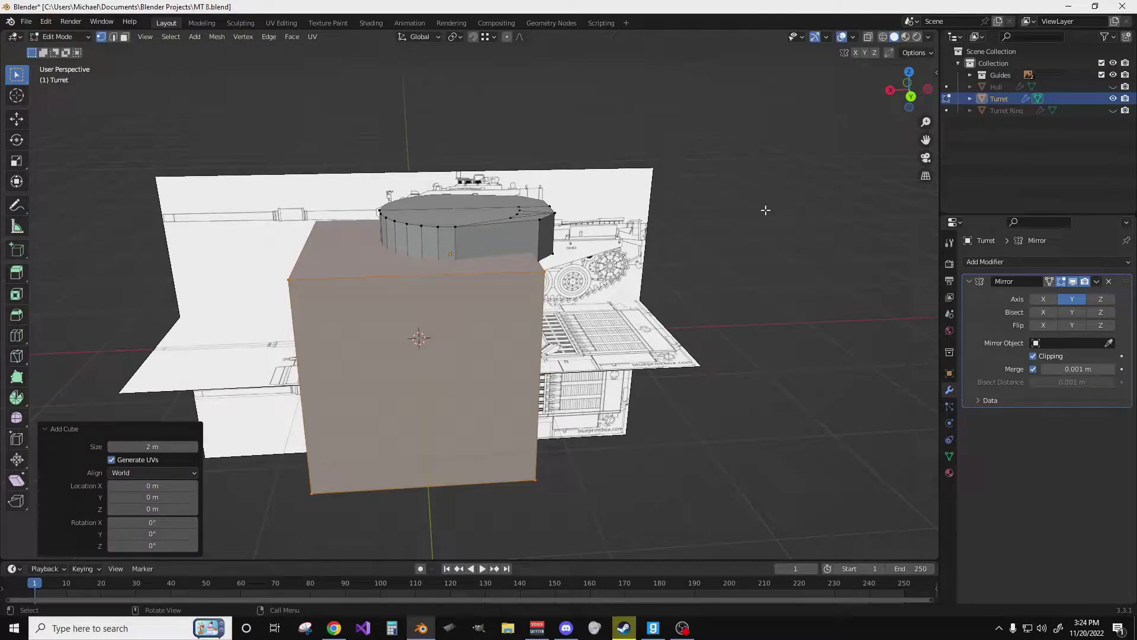
middle_drag(732, 232, 703, 199)
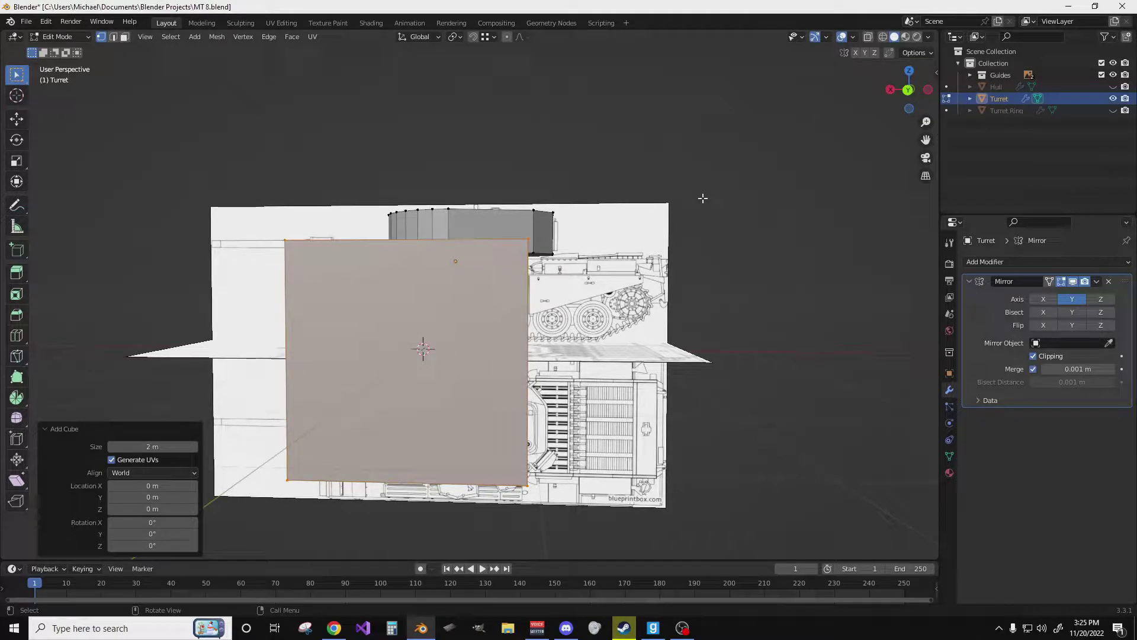
key(ctrl+z)
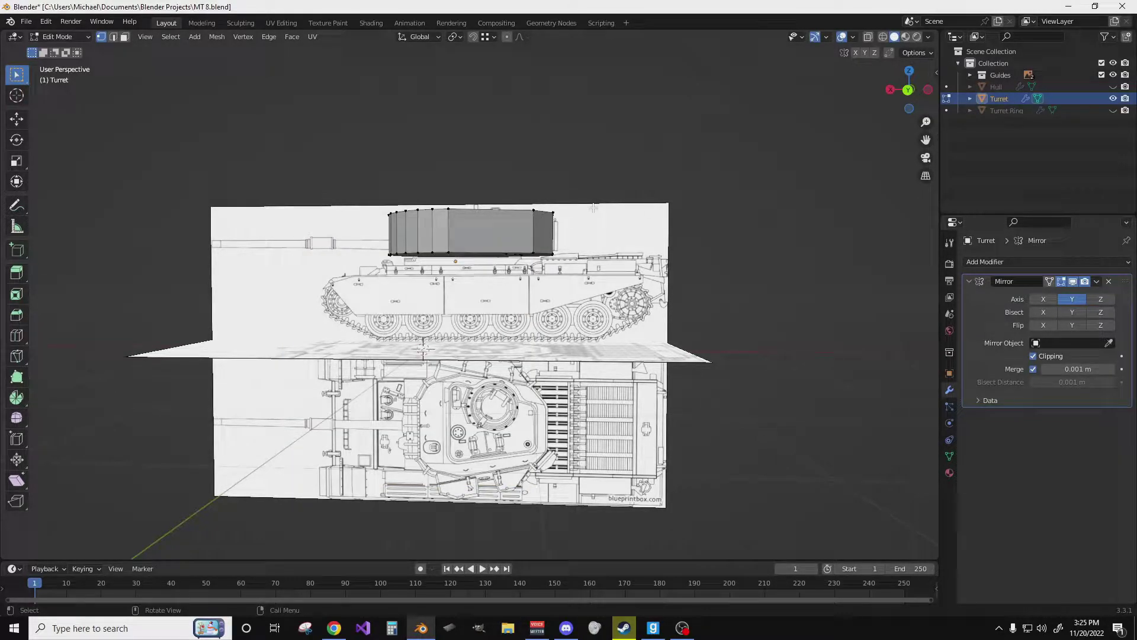
Return to Object Mode, deselect everything, and make the main Collection active.
key(Tab)
key(alt+a)
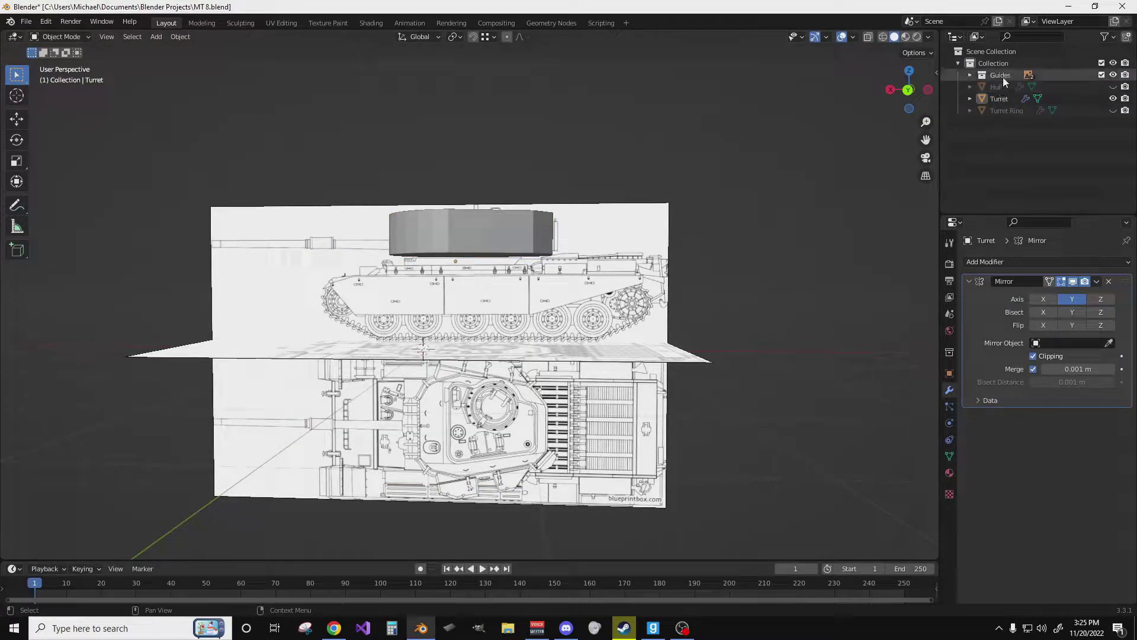
click(997, 64)
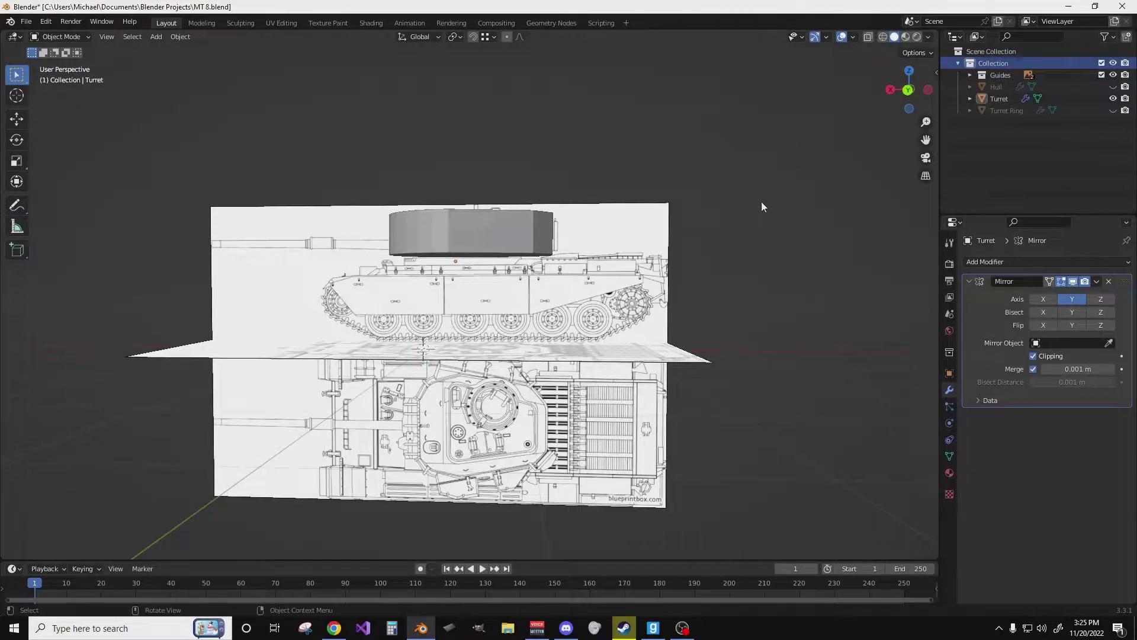